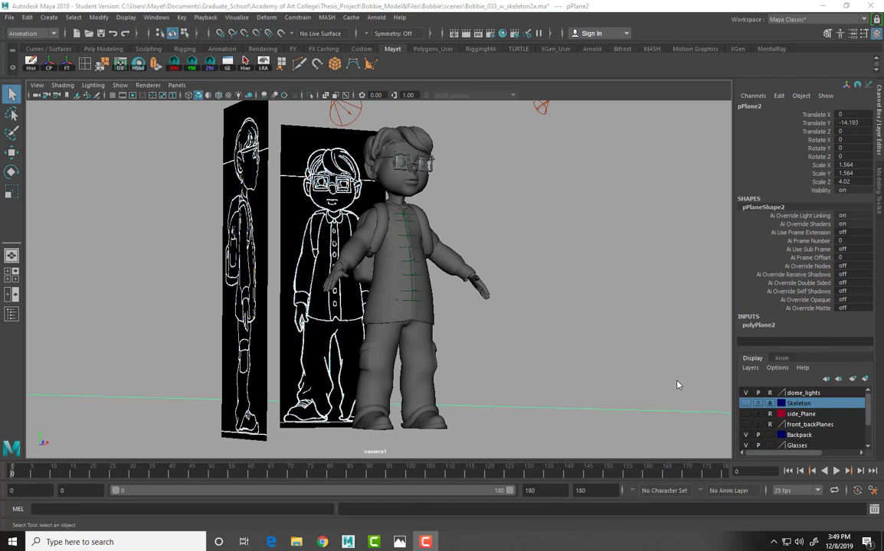
- Hide all object types in the character scene's camera view and display only planes and polygons
alt+drag(578, 311, 407, 214)
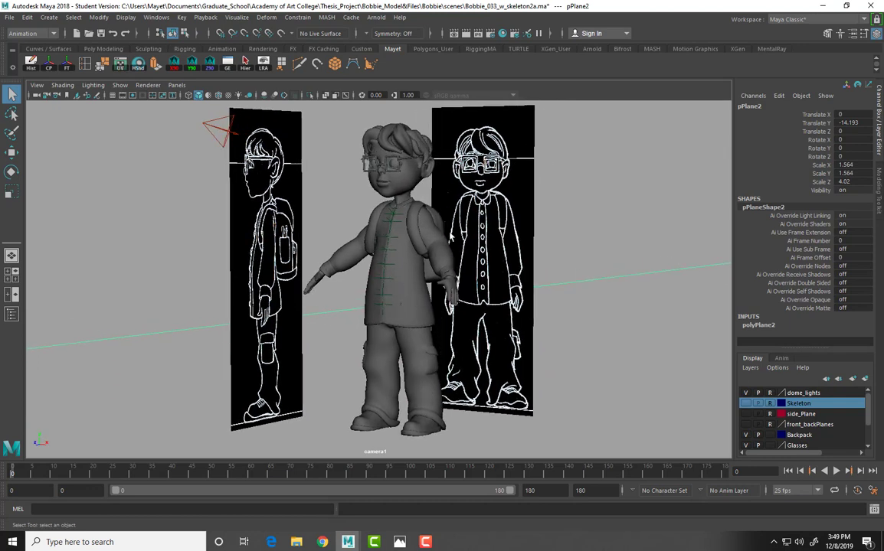
click(118, 86)
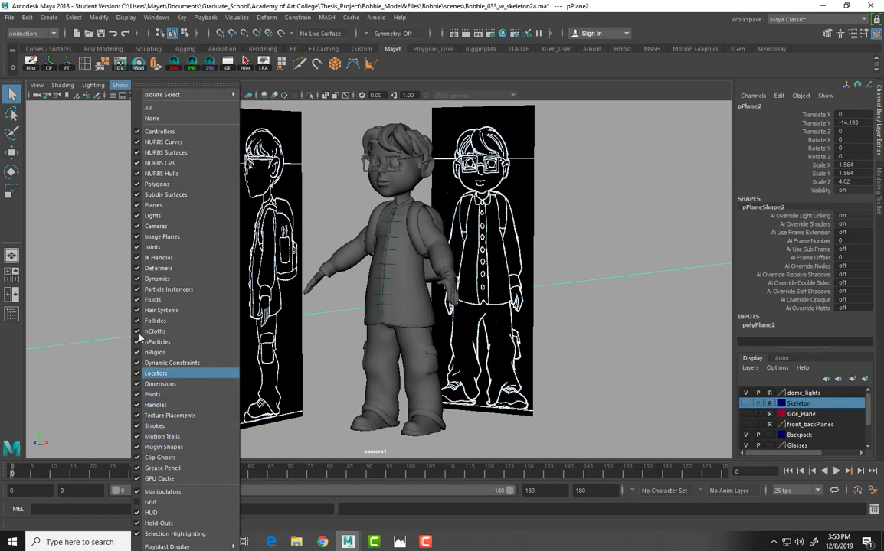
click(150, 119)
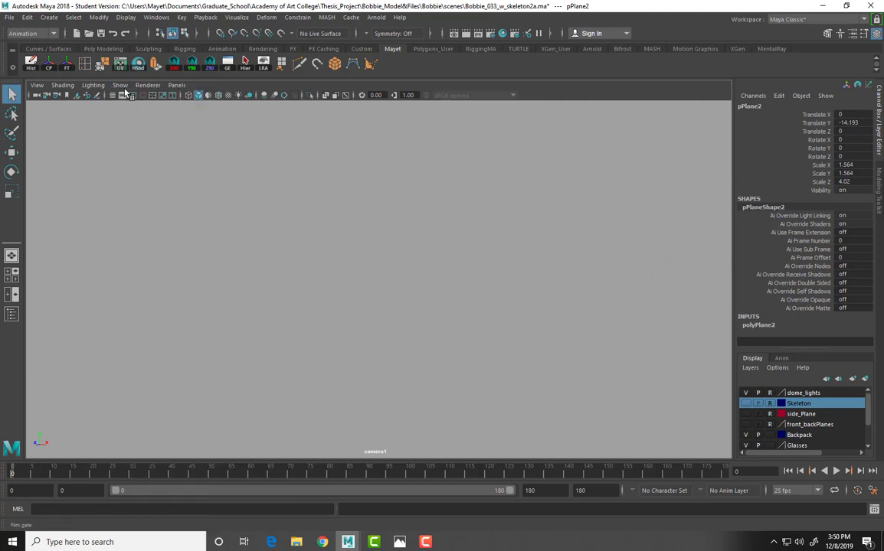
click(120, 85)
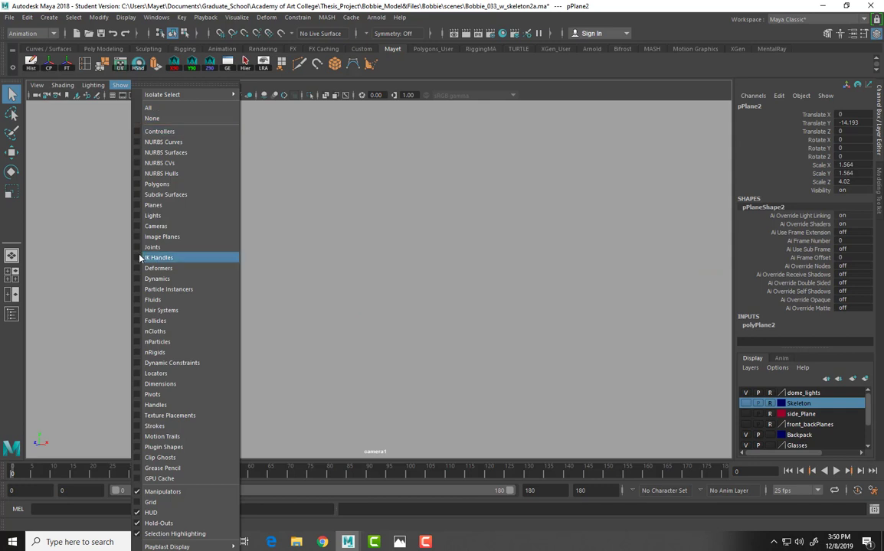
click(141, 205)
click(120, 85)
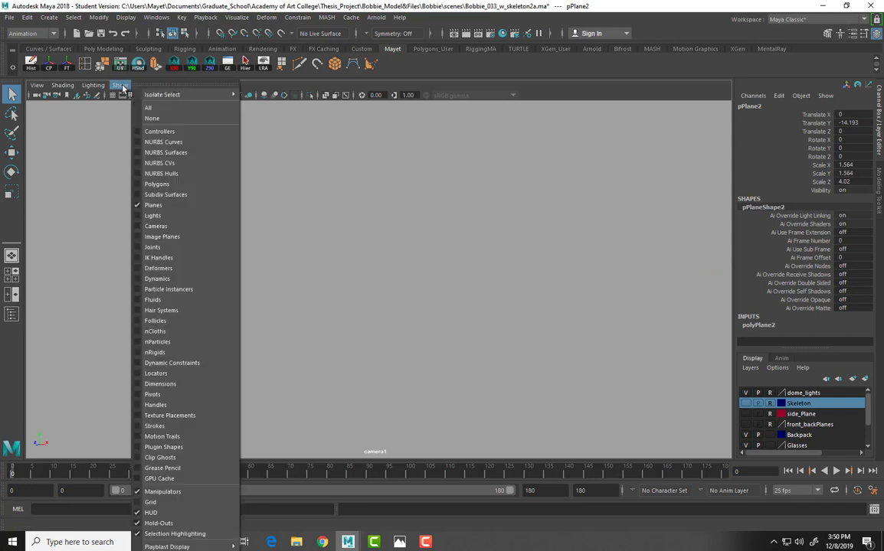
click(134, 184)
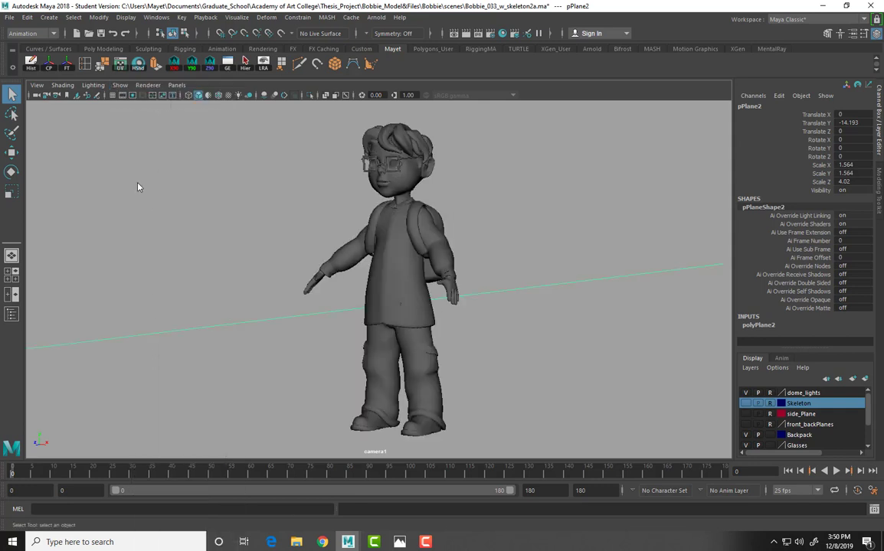
- Turn on the display of NURBS surfaces, NURBS curves and image planes in the camera view
click(119, 85)
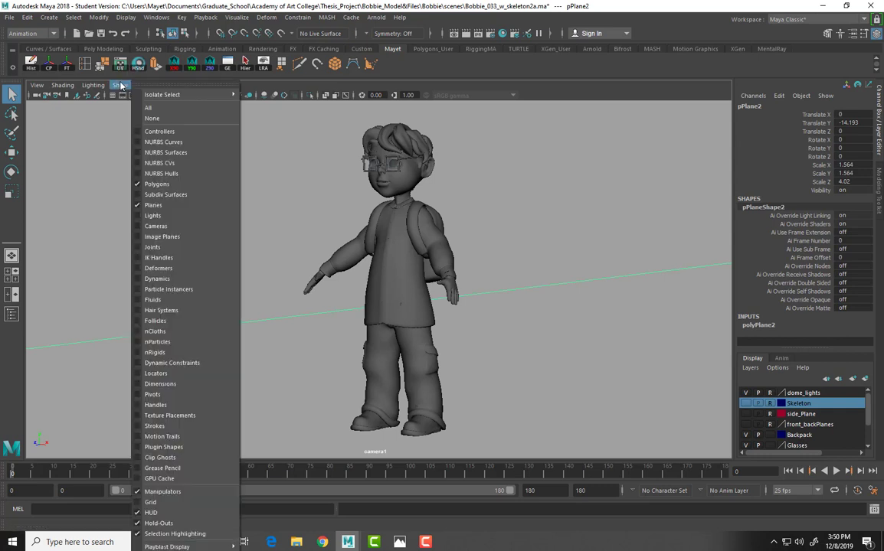
click(139, 153)
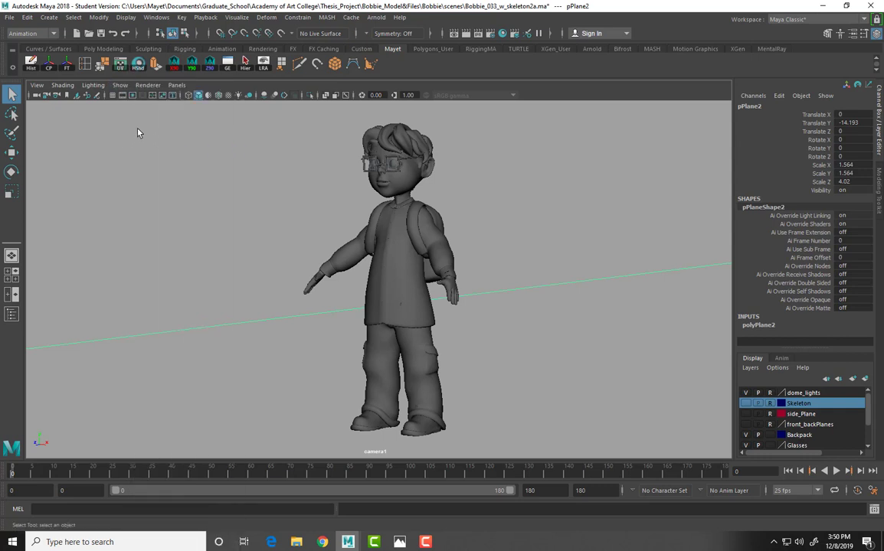
click(120, 85)
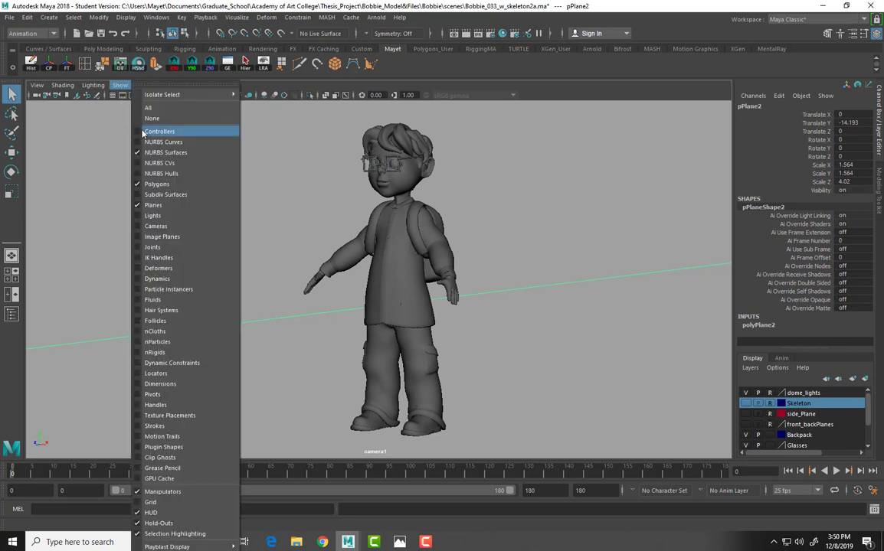
click(127, 141)
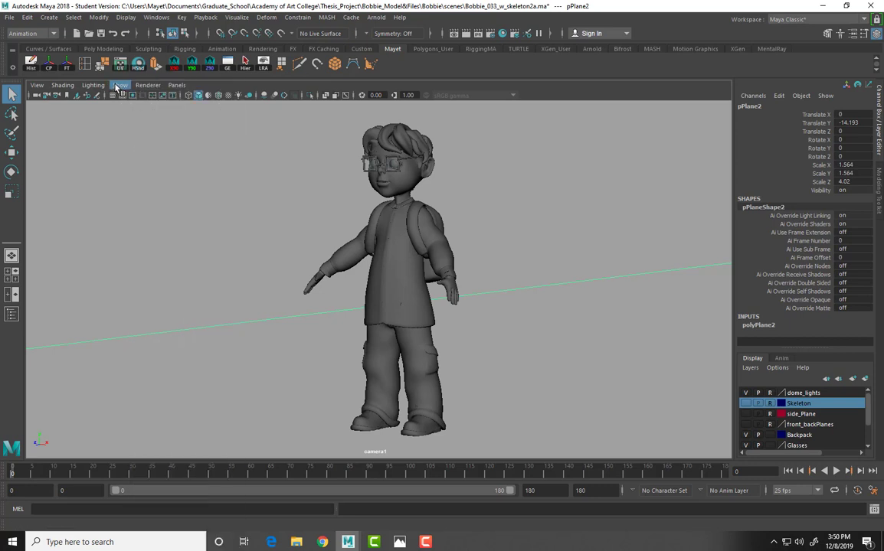
click(118, 86)
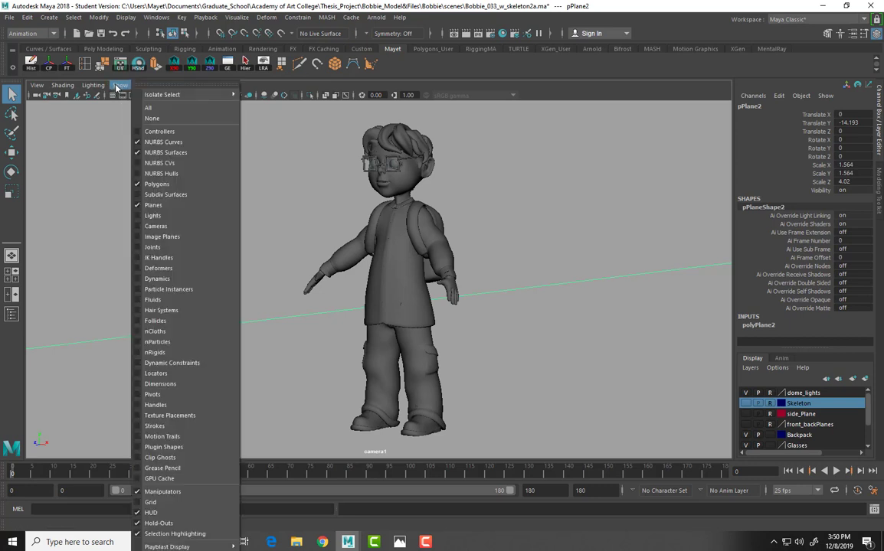
click(157, 237)
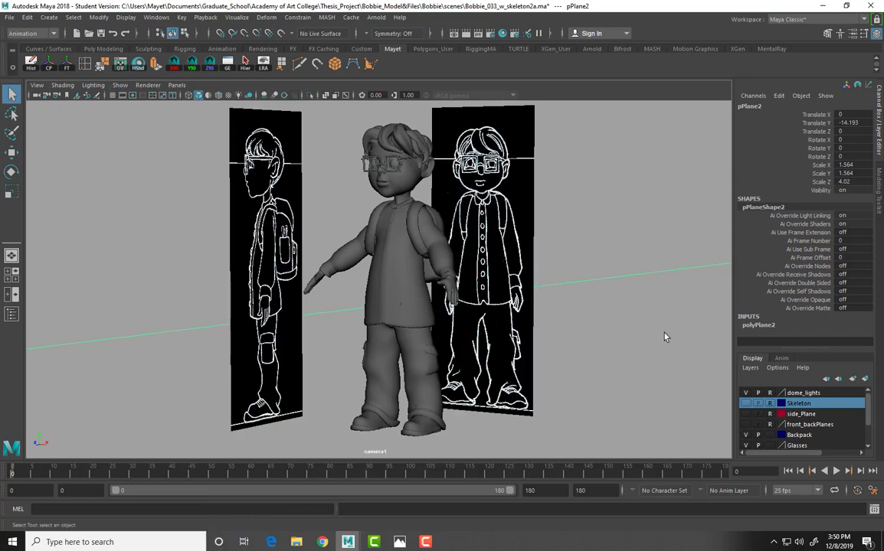
- Create a new empty scene without saving the changes to Bobbie_033_w_skeleton2a.ma
alt+drag(564, 233, 502, 225)
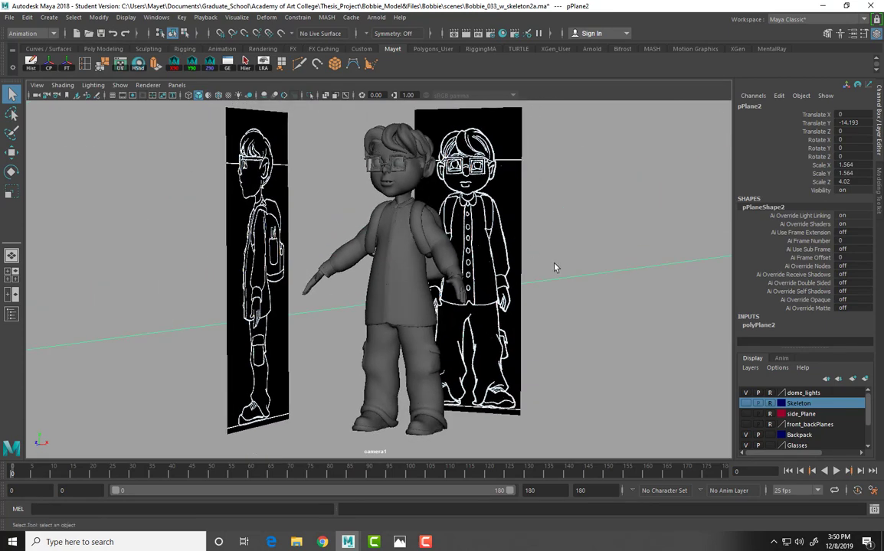
click(9, 17)
click(24, 36)
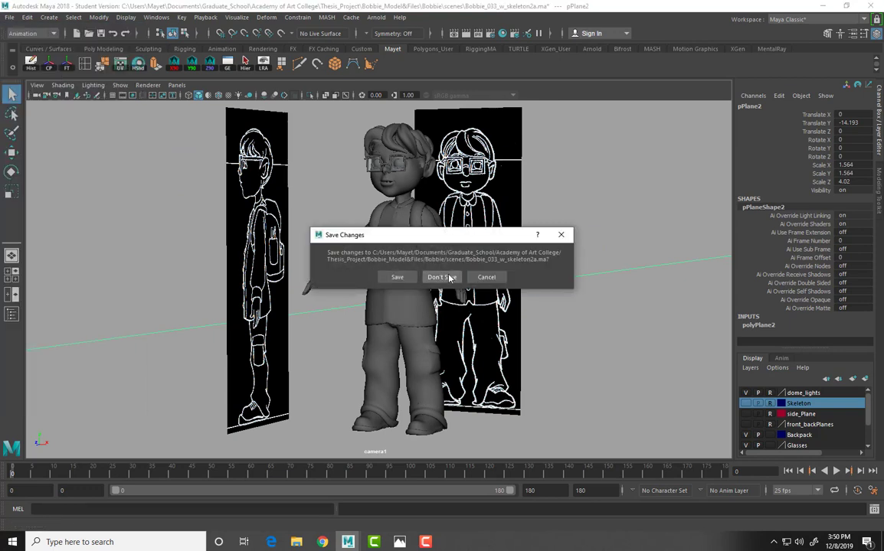
click(399, 248)
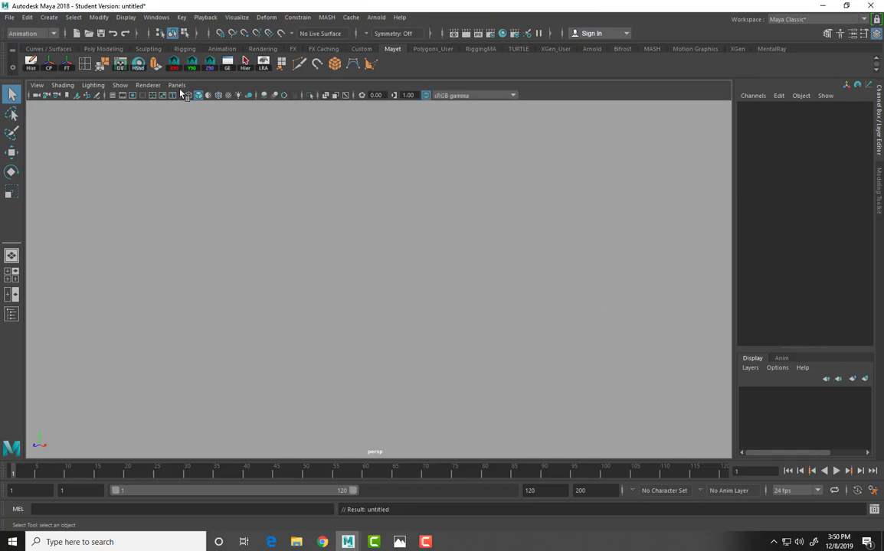
- Show the grid in the perspective view and frame it from a lower angle
click(112, 95)
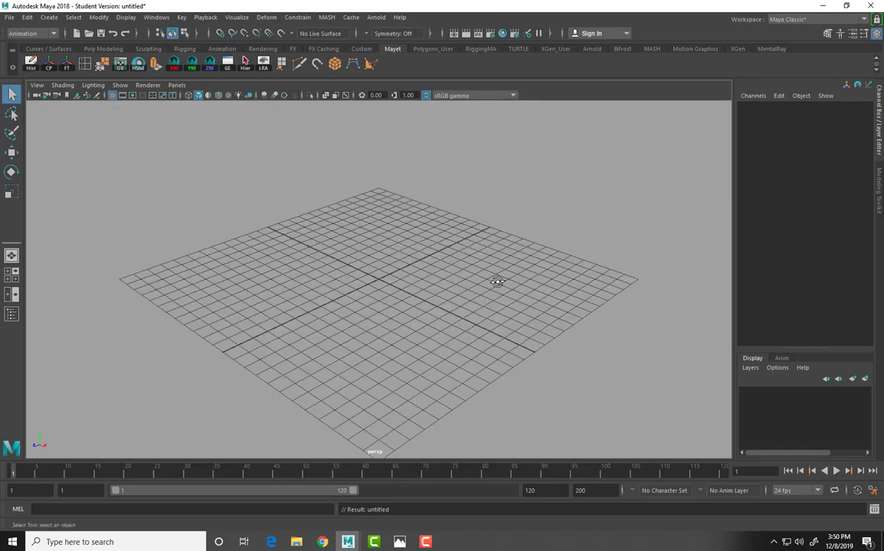
alt+drag(498, 282, 527, 265)
mouse_move(527, 265)
alt+middle_down()
mouse_move(528, 298)
mouse_move(526, 284)
alt+middle_up()
alt+drag(527, 285, 518, 290)
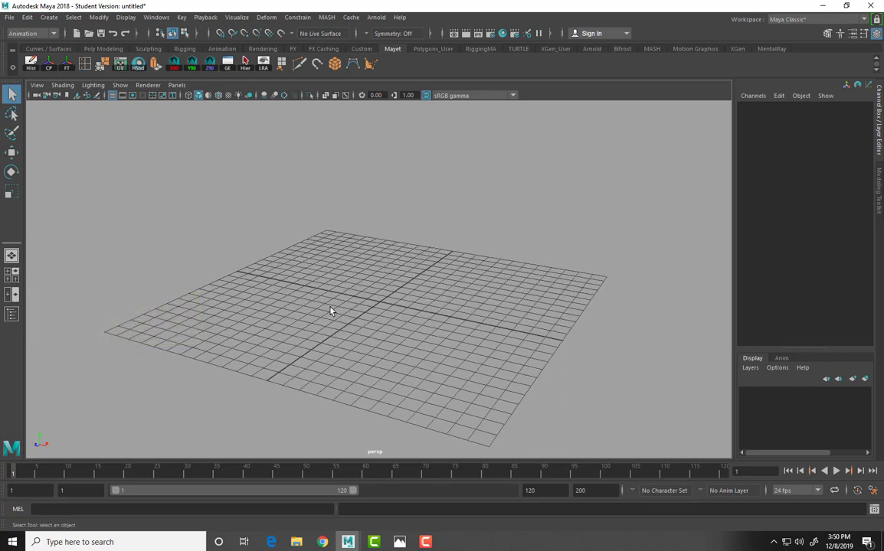
- Show the four-view layout and cycle through the available viewport background colours
click(14, 282)
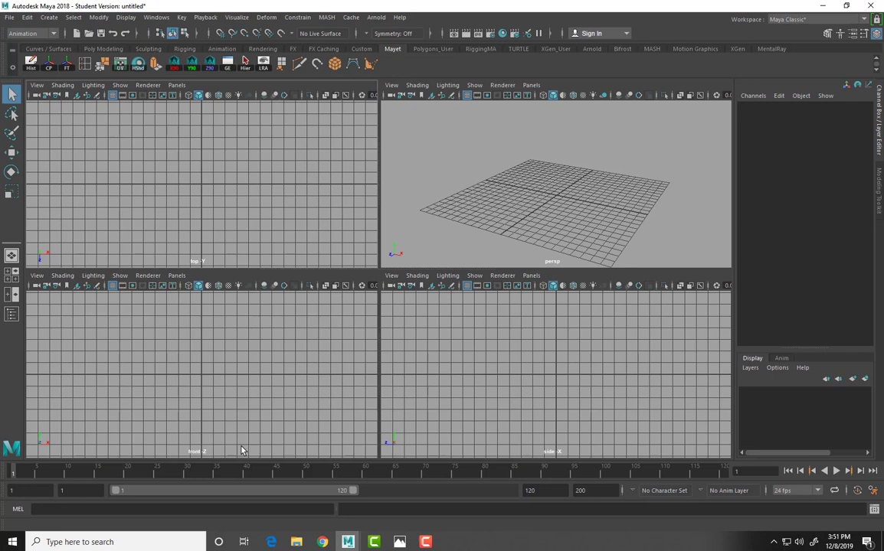
key(alt+b)
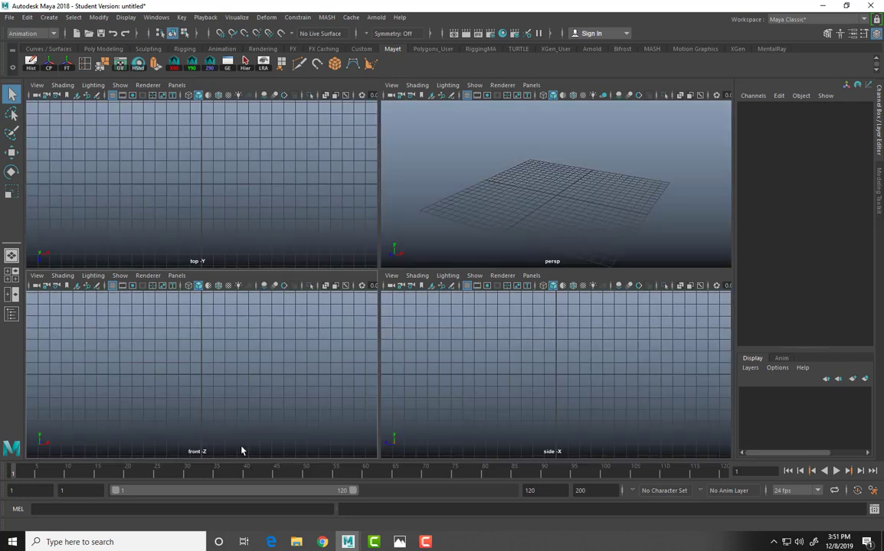
key(alt+b)
key(alt+b)
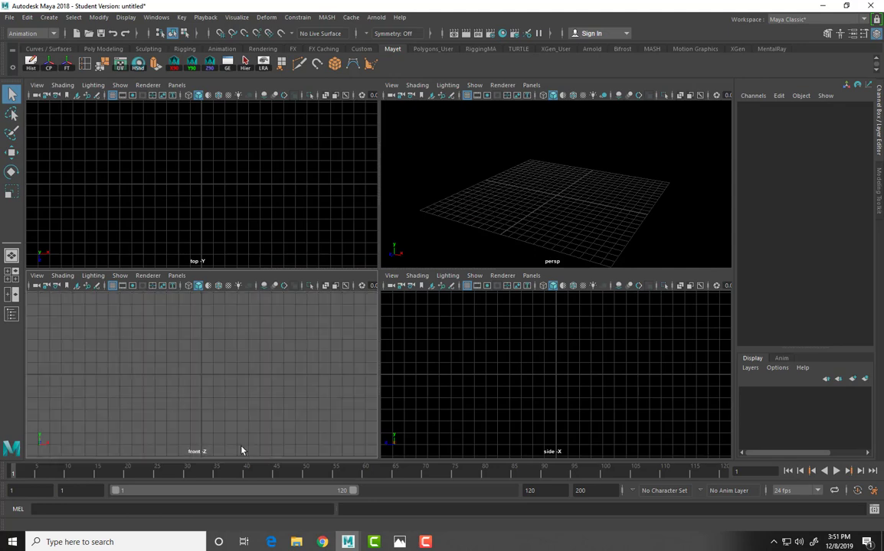
key(alt+b)
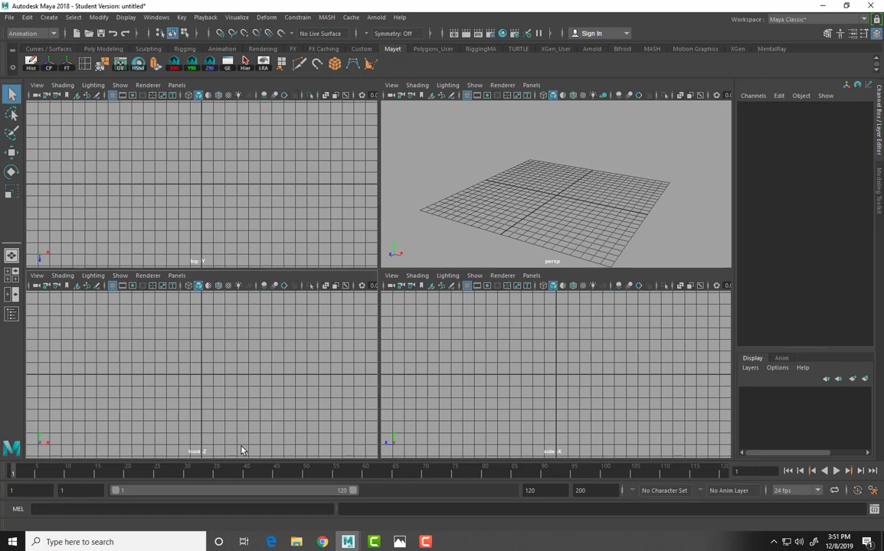
key(alt+b)
key(alt+b)
key(alt+b)
key(alt+b)
key(alt+b)
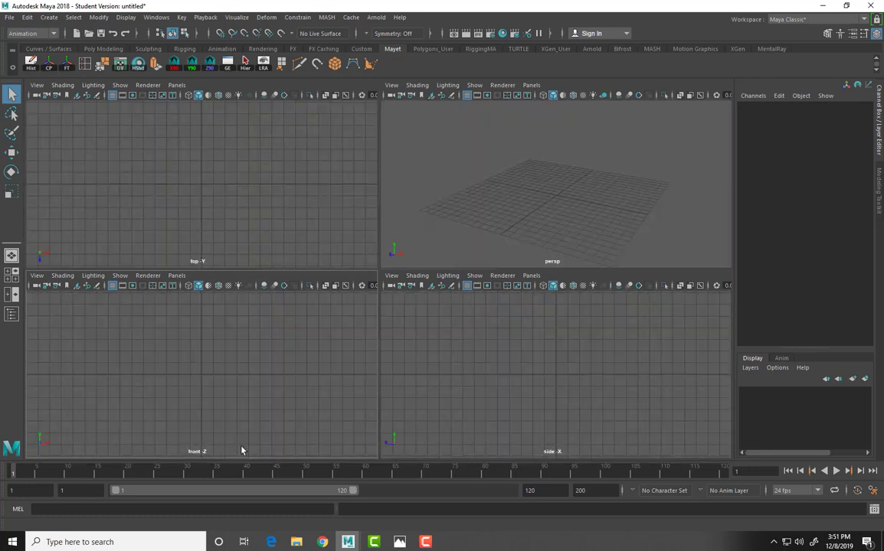
key(alt+b)
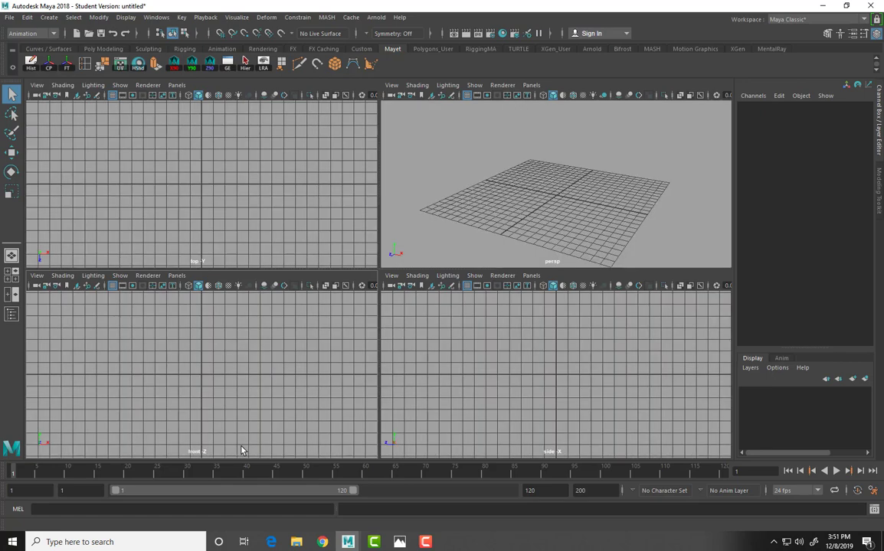
- Set the viewport background to the blue-grey gradient in the single perspective view and return to the four-view layout
click(12, 255)
key(alt+b)
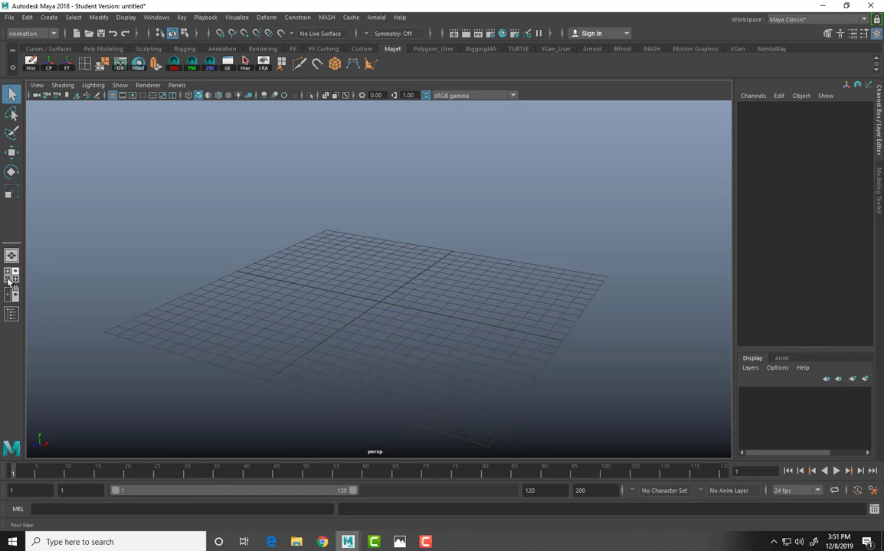
click(12, 276)
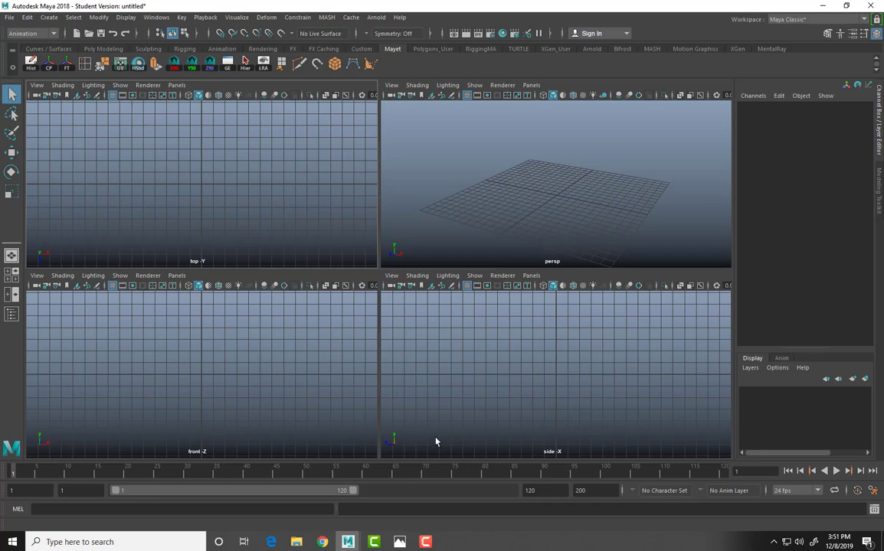
- Switch to Photos, examine the character views in Bobbie_Turnaround_crop.jpg, and close the image
click(401, 542)
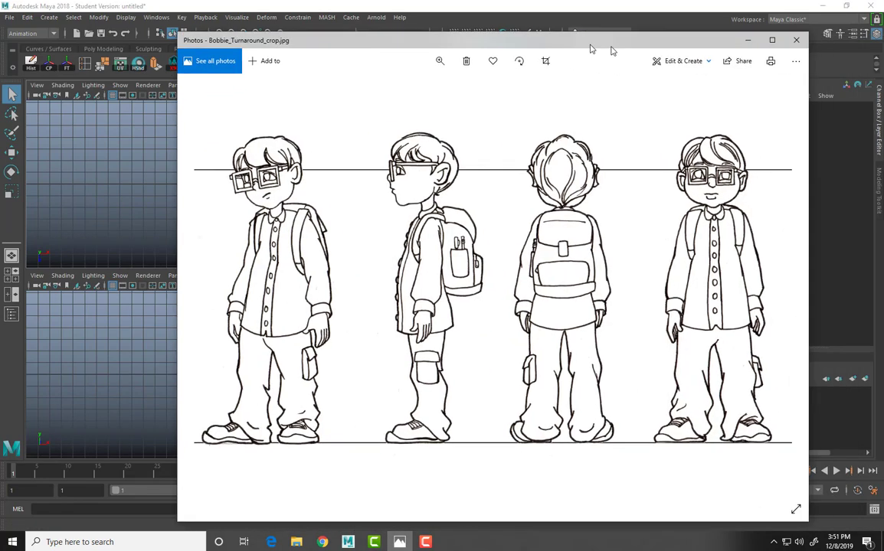
drag(611, 42, 556, 11)
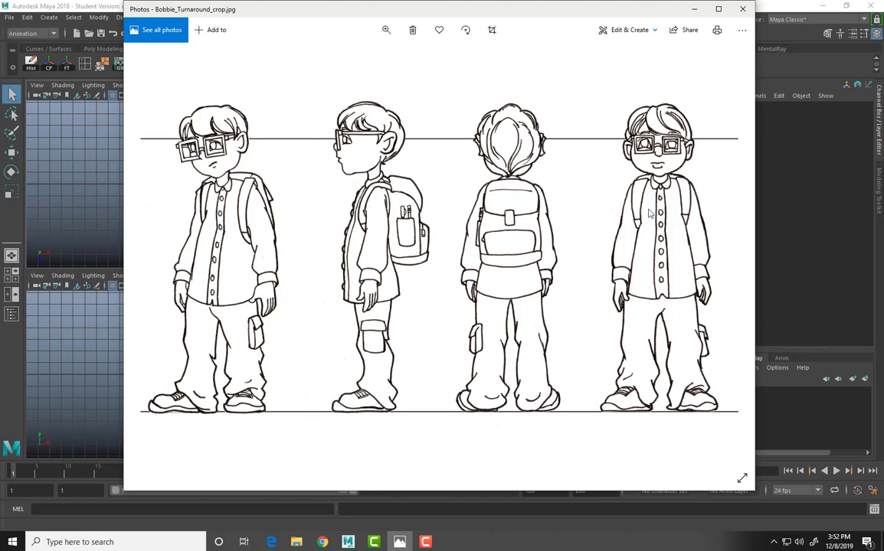
click(742, 9)
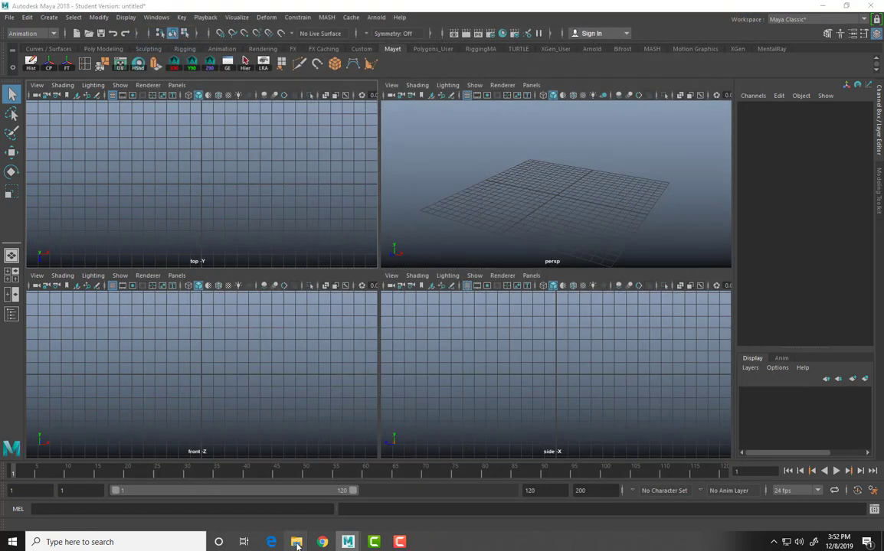
- Switch to File Explorer and open the sourceimages folder inside the Bobbie project folder
mouse_move(297, 545)
click(258, 507)
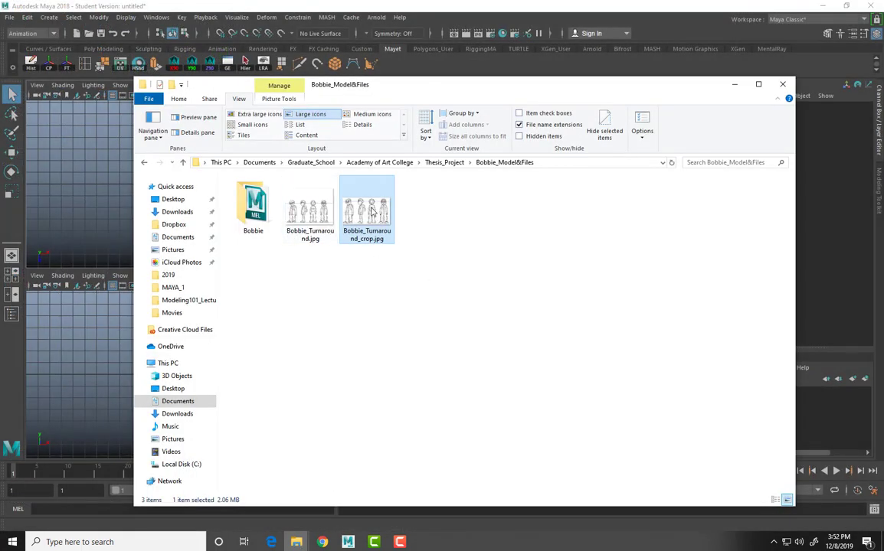
double_click(247, 209)
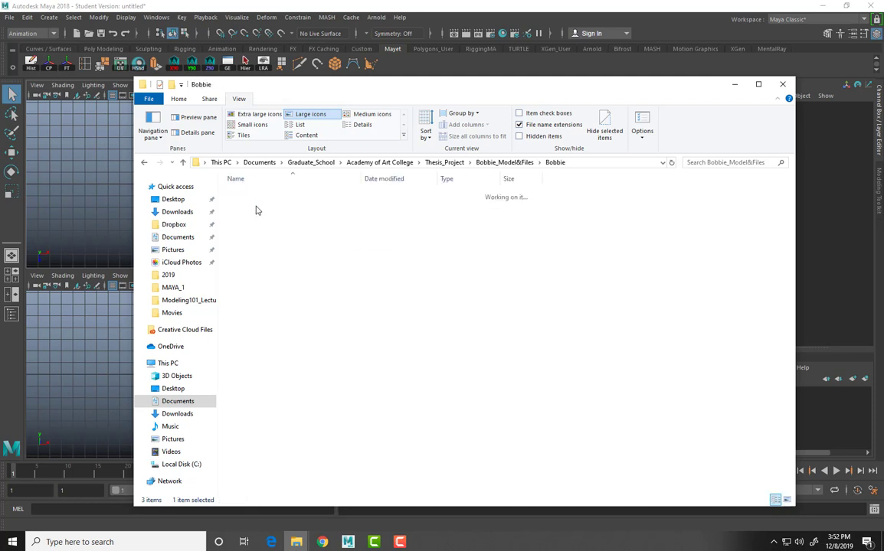
double_click(256, 316)
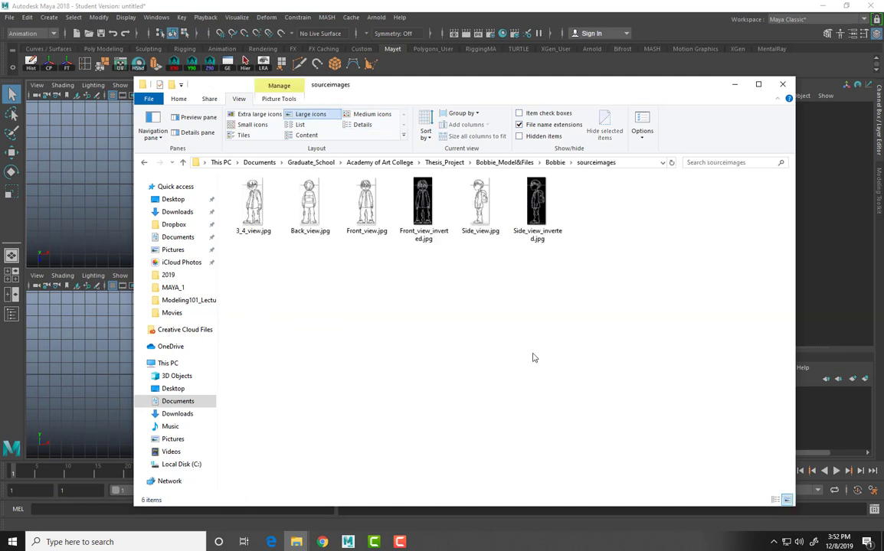
- View the separate reference images Back_view.jpg, Front_view.jpg, Front_view_inverted.jpg and Side_view.jpg in Photos
double_click(317, 215)
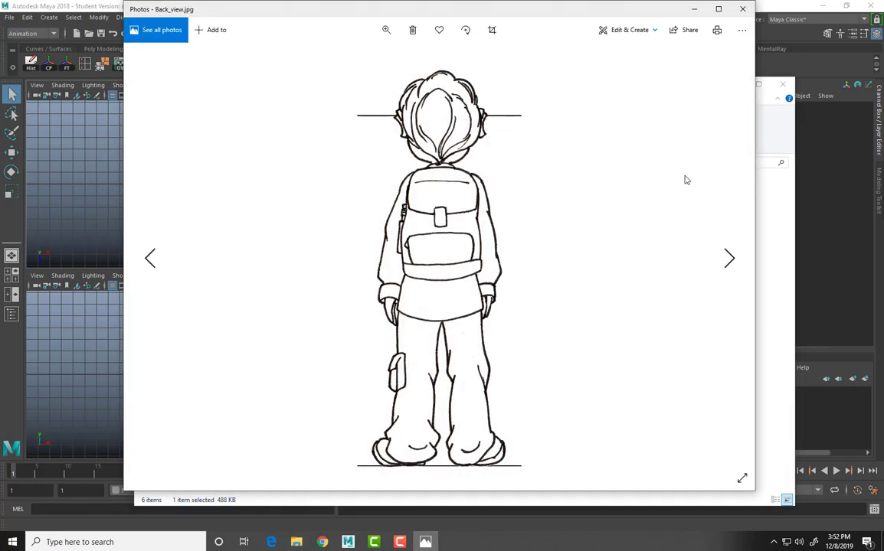
click(729, 259)
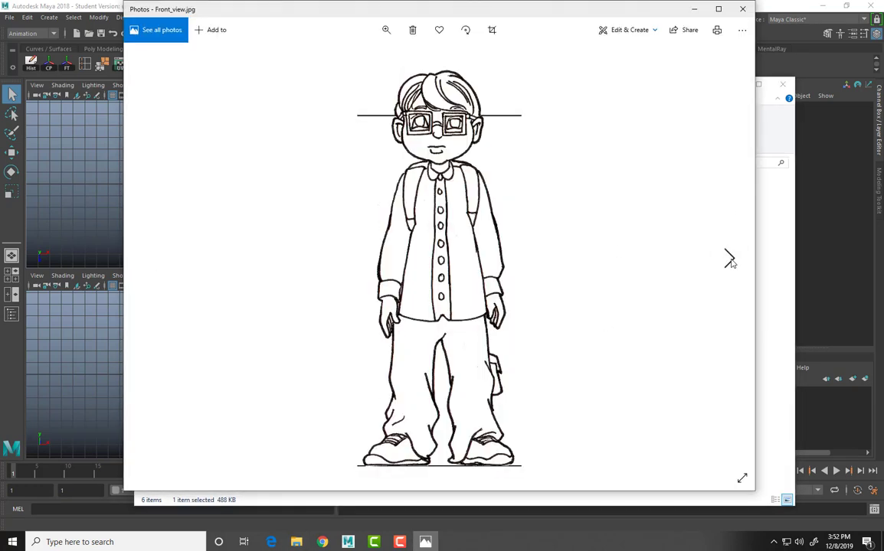
click(729, 260)
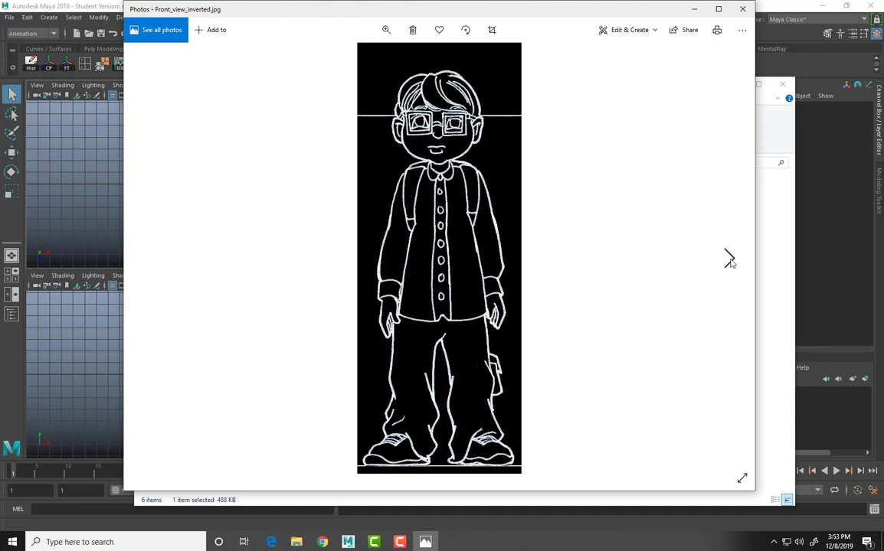
click(729, 259)
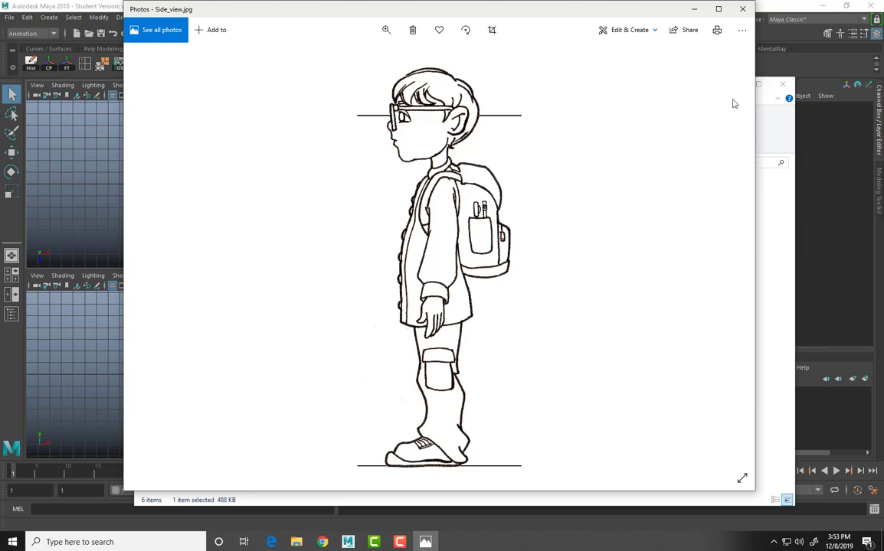
- Close Side_view.jpg, view the Bobbie project folder, reopen its sourceimages folder, and switch back to Maya
click(743, 10)
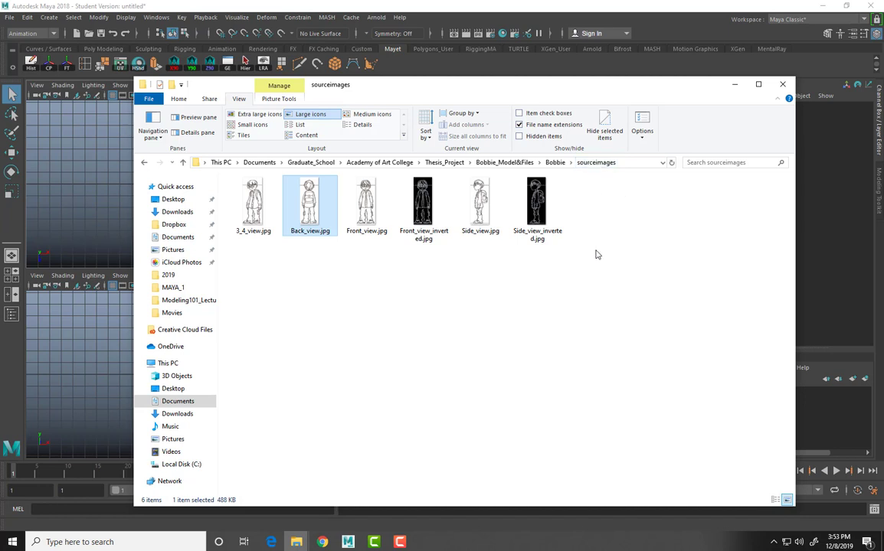
click(555, 163)
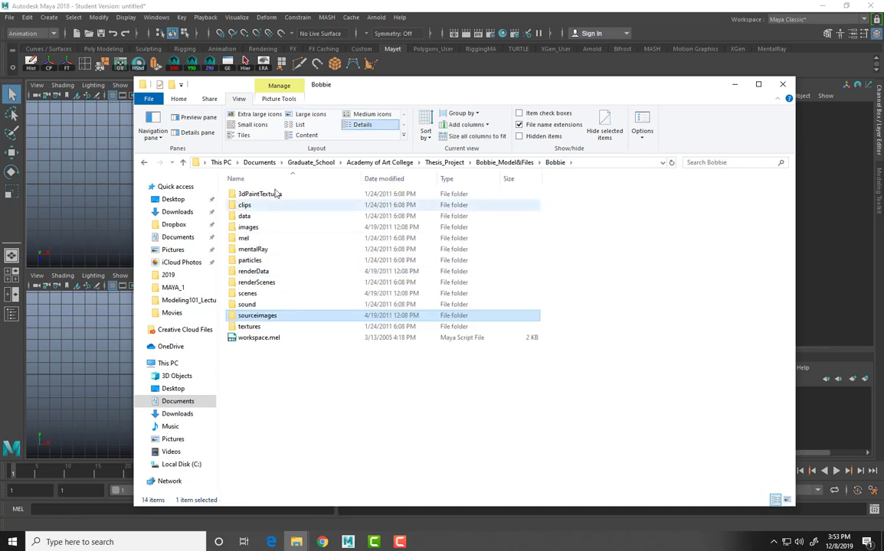
double_click(265, 317)
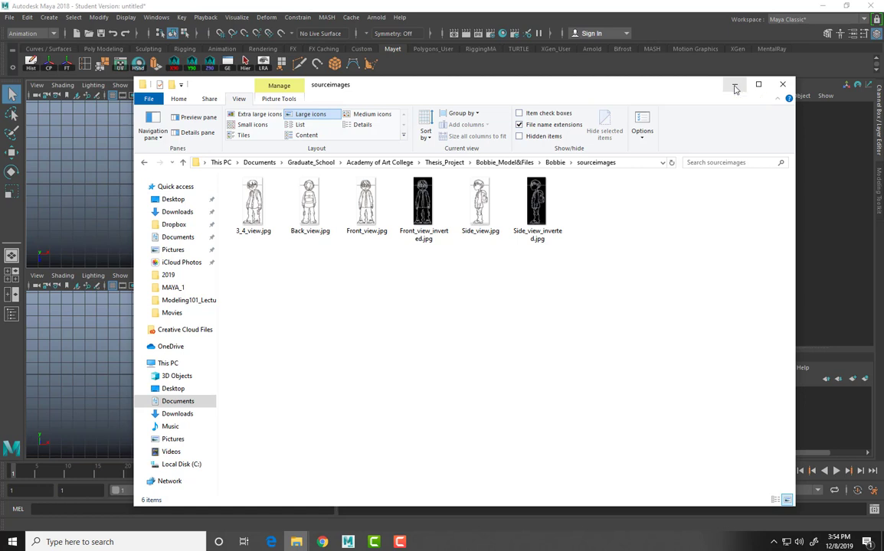
click(734, 86)
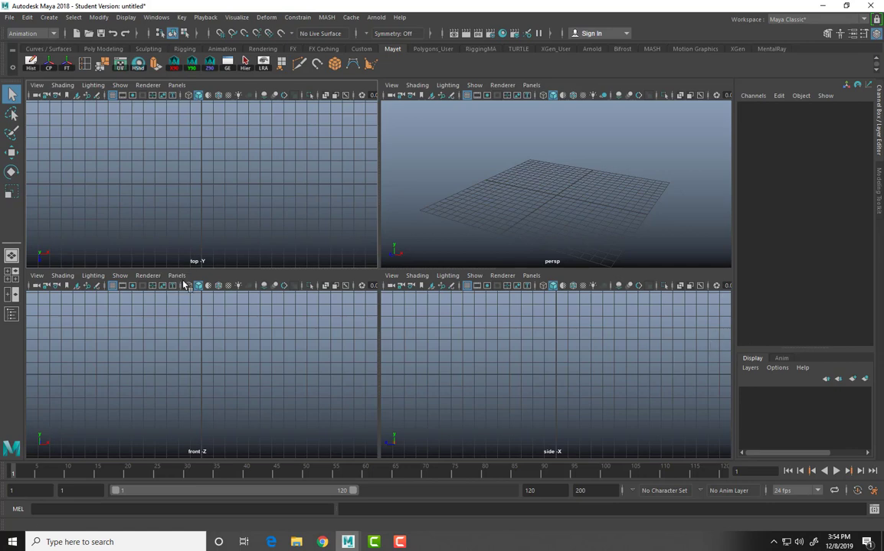
- Import Front_view.jpg from the sourceimages folder as an image plane in the front view
click(36, 277)
mouse_move(69, 511)
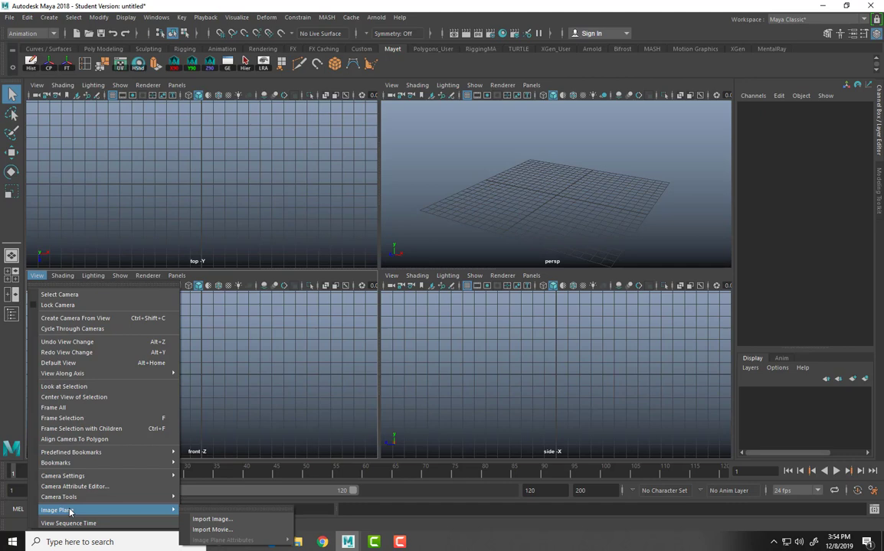
click(242, 522)
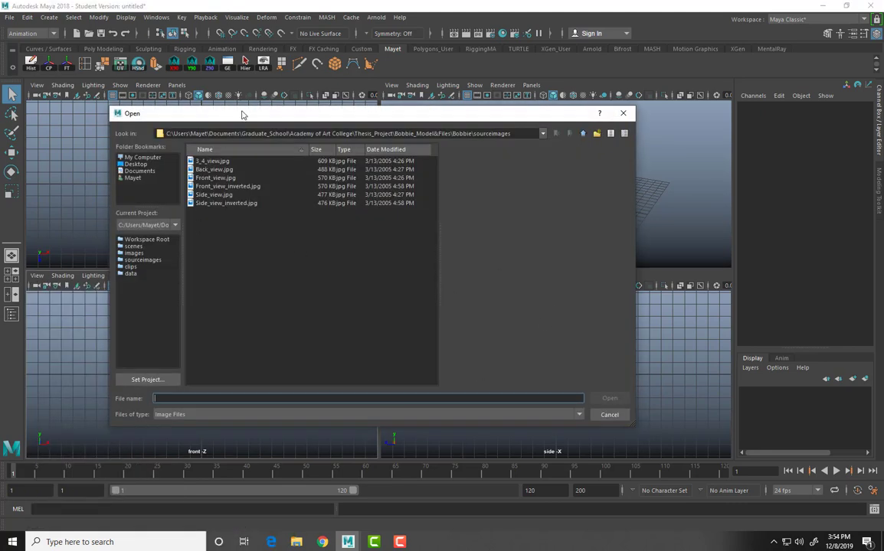
drag(241, 113, 273, 74)
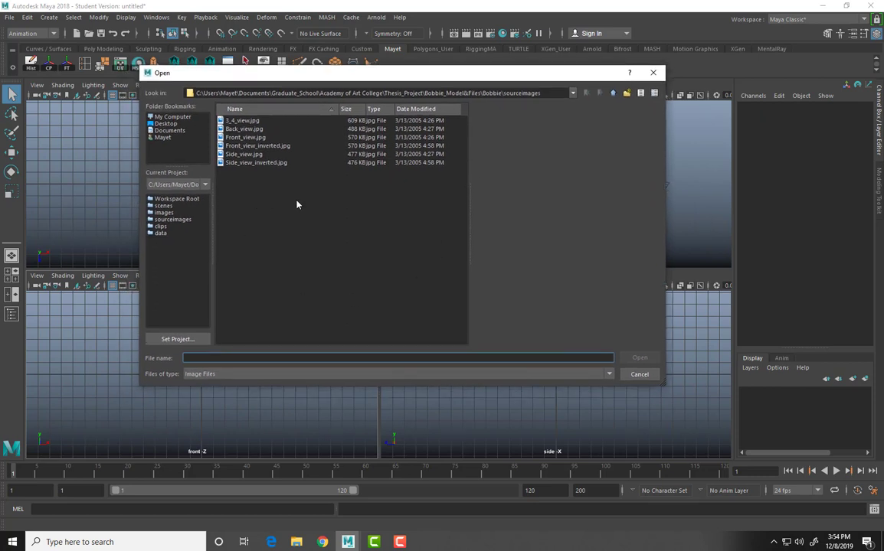
click(261, 138)
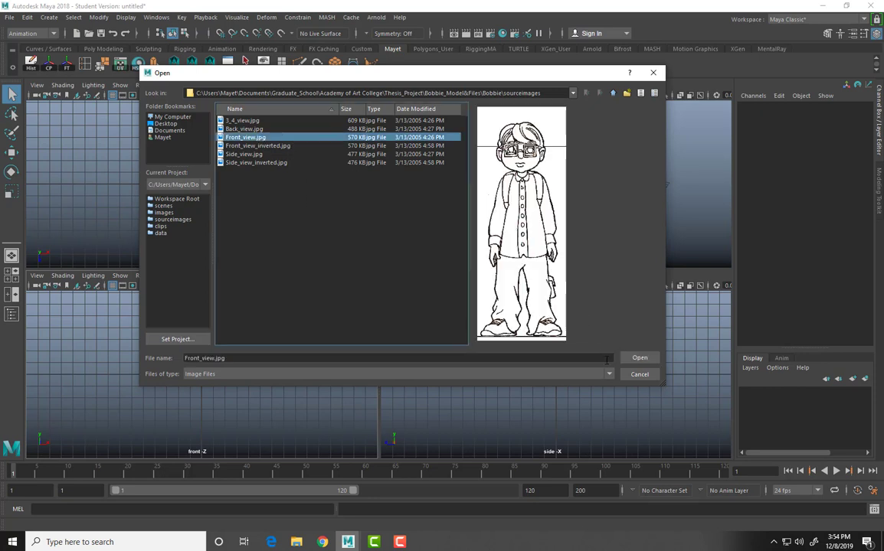
click(640, 359)
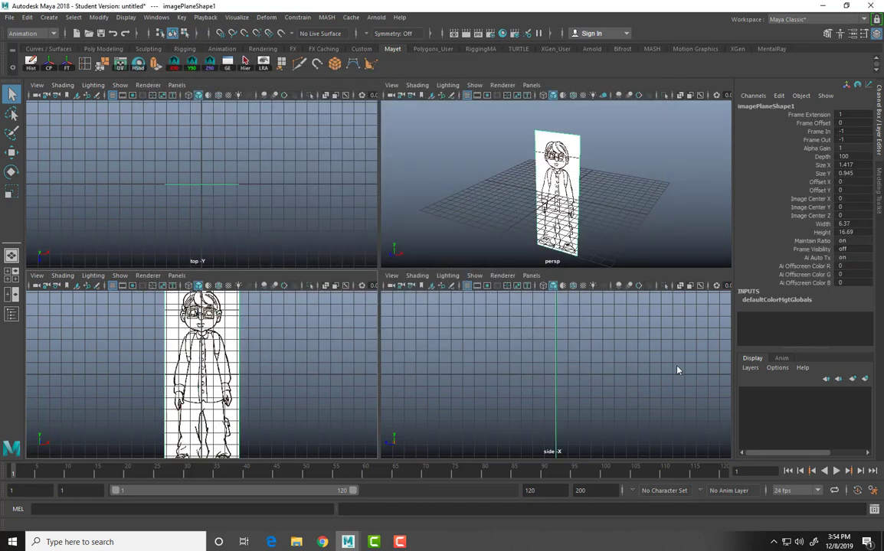
- Import Side_view.jpg from the sourceimages folder as an image plane in the side view
click(392, 276)
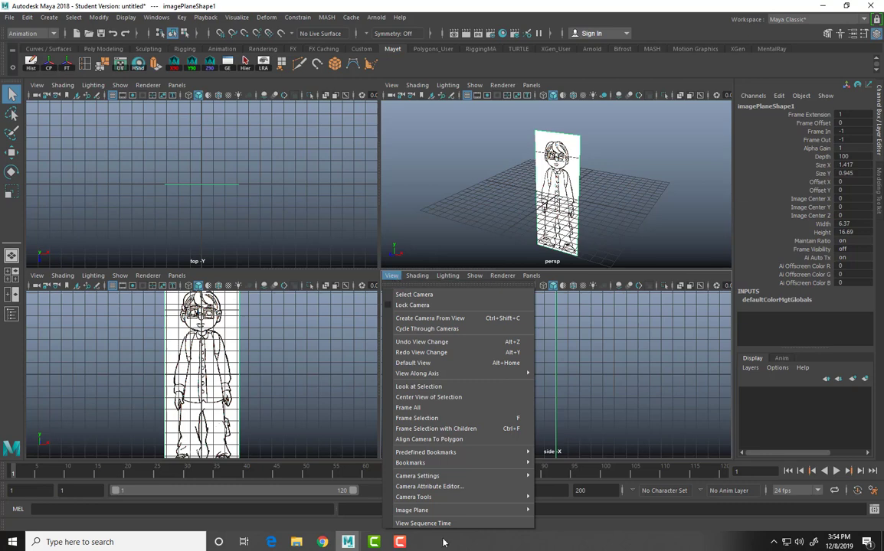
mouse_move(498, 510)
click(566, 520)
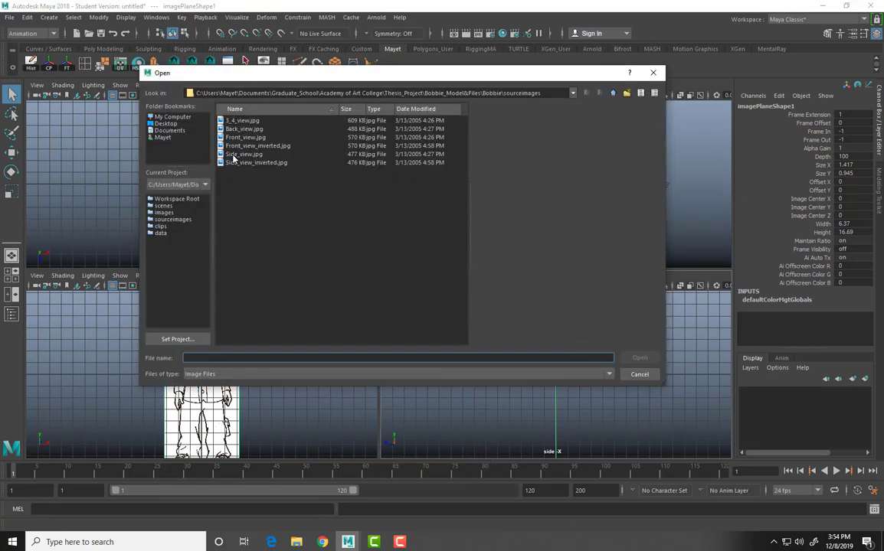
click(242, 154)
click(261, 162)
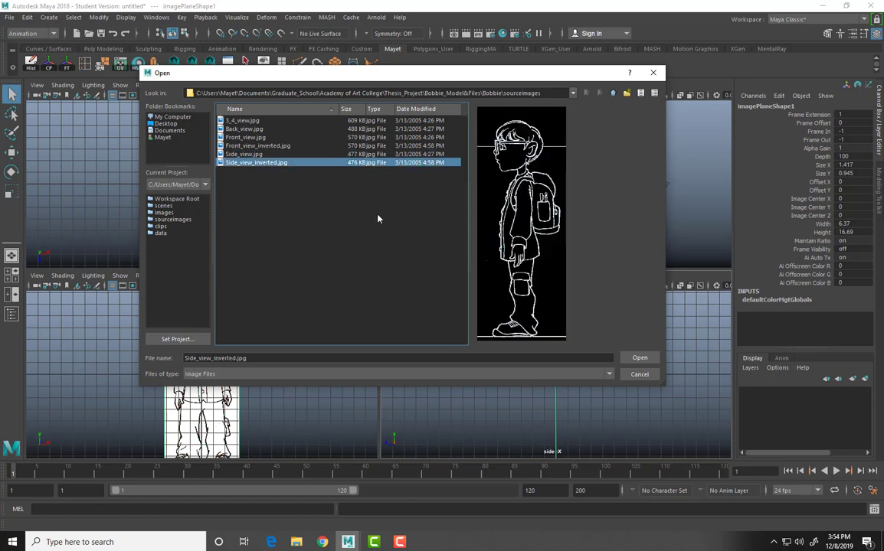
click(242, 153)
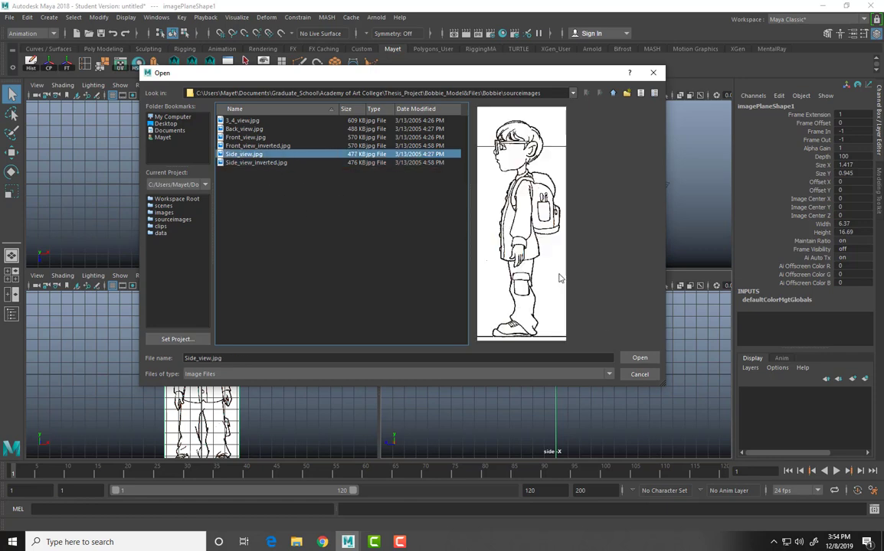
click(639, 358)
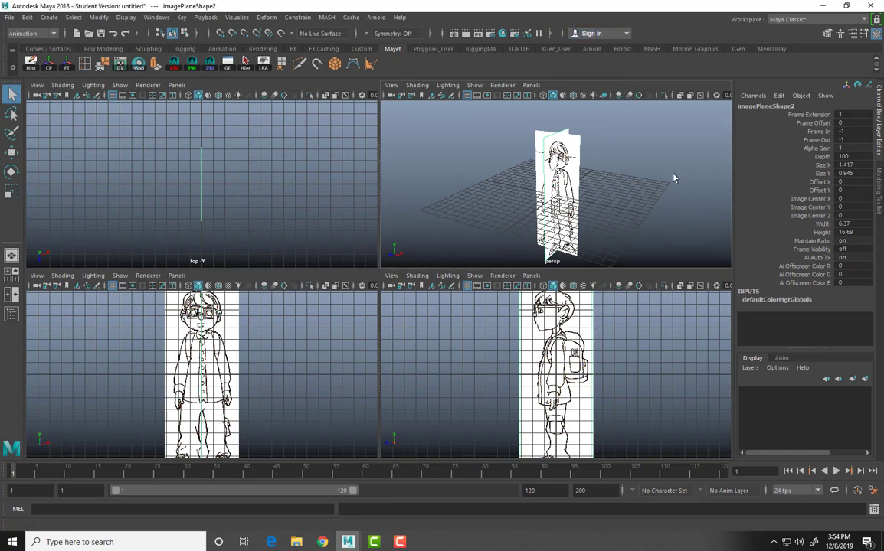
- Show the image planes in a single perspective view and examine the side image plane's placement attributes in the Attribute Editor
key(space)
alt+drag(481, 280, 422, 301)
alt+middle_drag(447, 301, 462, 281)
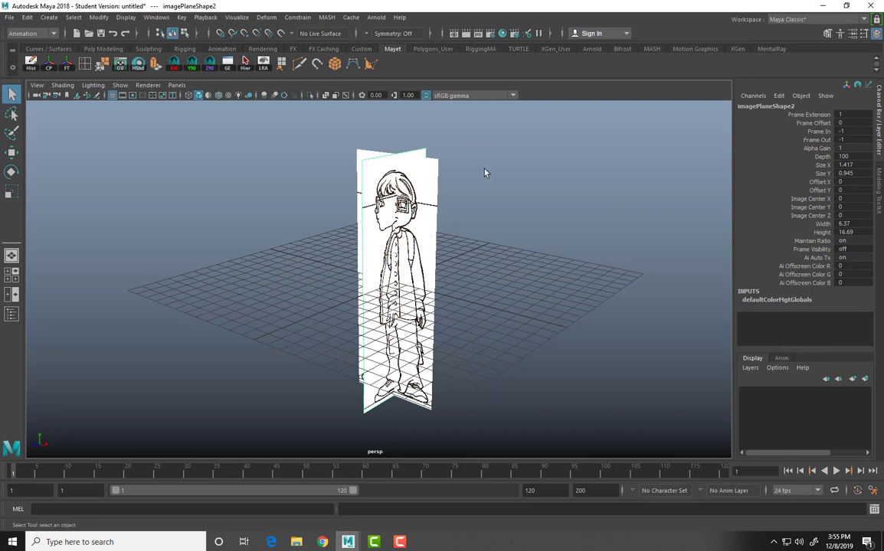
key(ctrl+a)
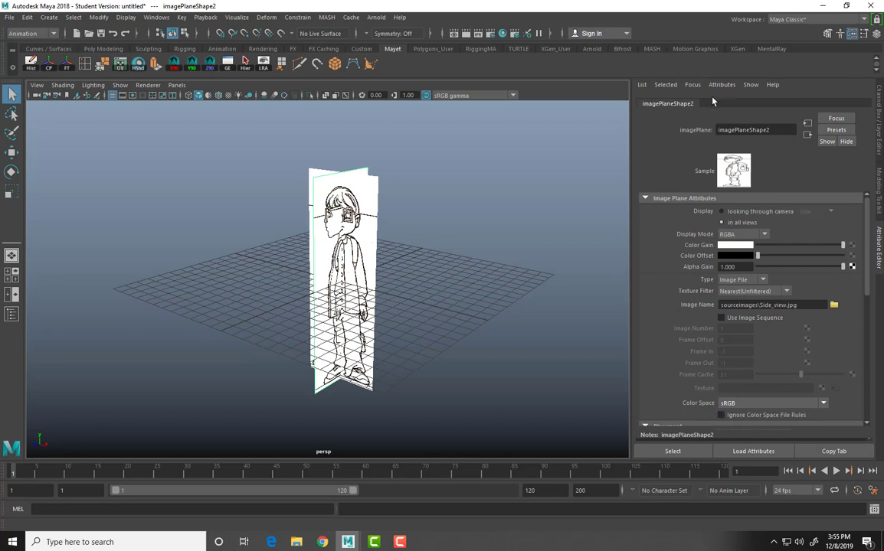
scroll(804, 383, down, 5)
scroll(804, 299, up, 5)
scroll(804, 300, down, 8)
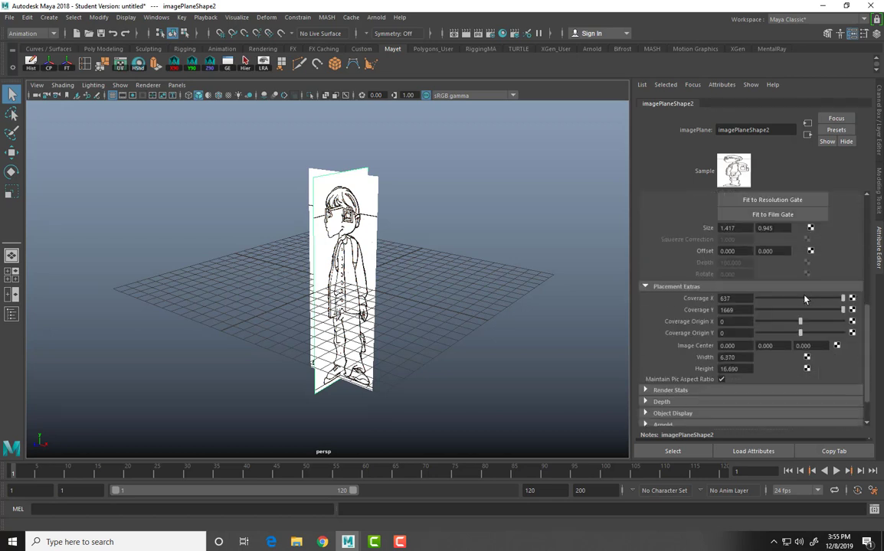
scroll(804, 299, down, 1)
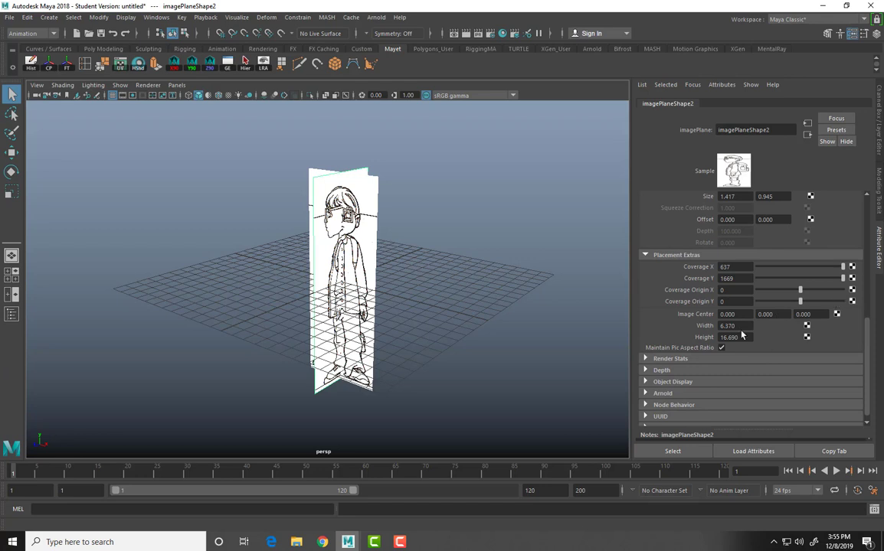
scroll(798, 341, up, 2)
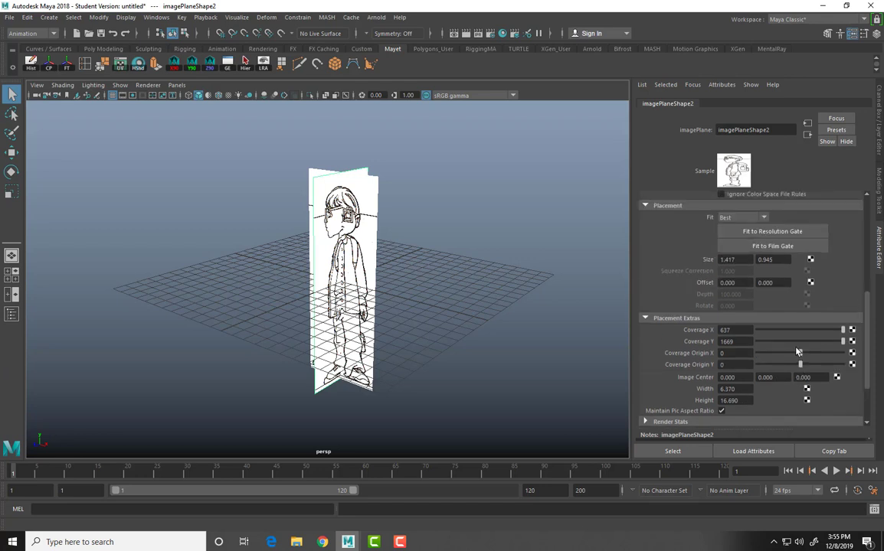
scroll(798, 352, down, 2)
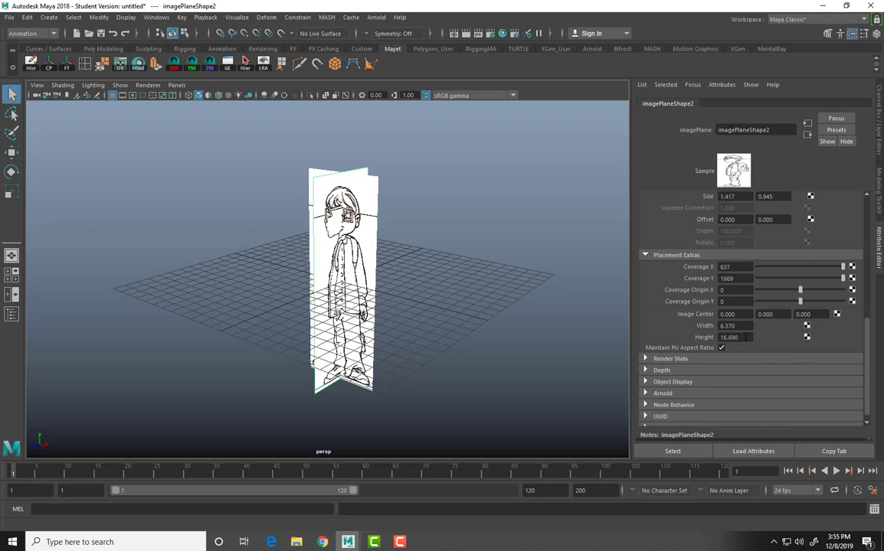
- Set the side image plane's Image Center X to -10 and check the result in the front and perspective views
click(746, 316)
key(Tab)
key(Tab)
alt+drag(58, 434, 52, 454)
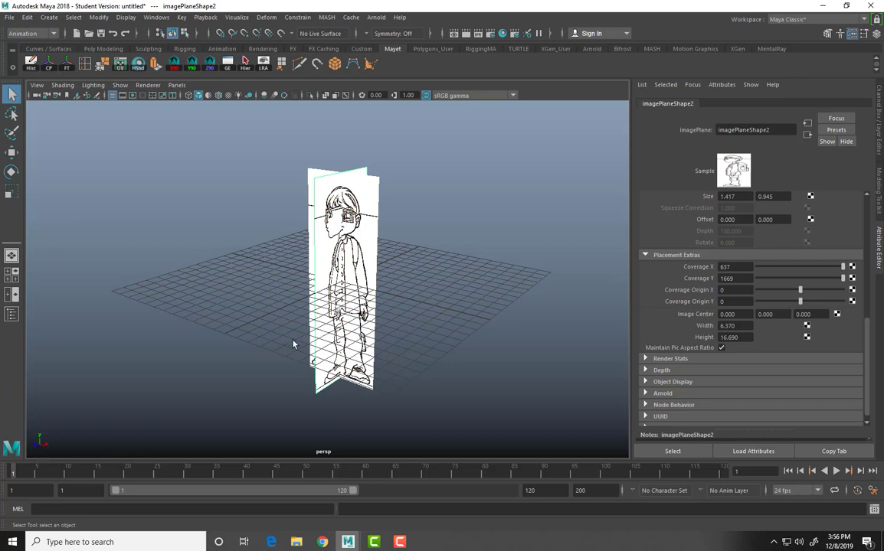
drag(736, 314, 704, 319)
text(-10)
key(Return)
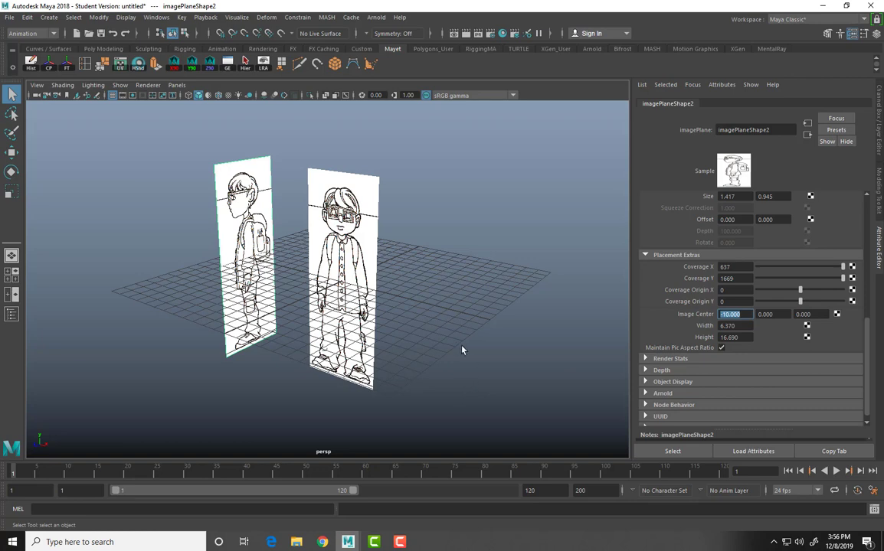
alt+drag(412, 351, 464, 362)
key(space)
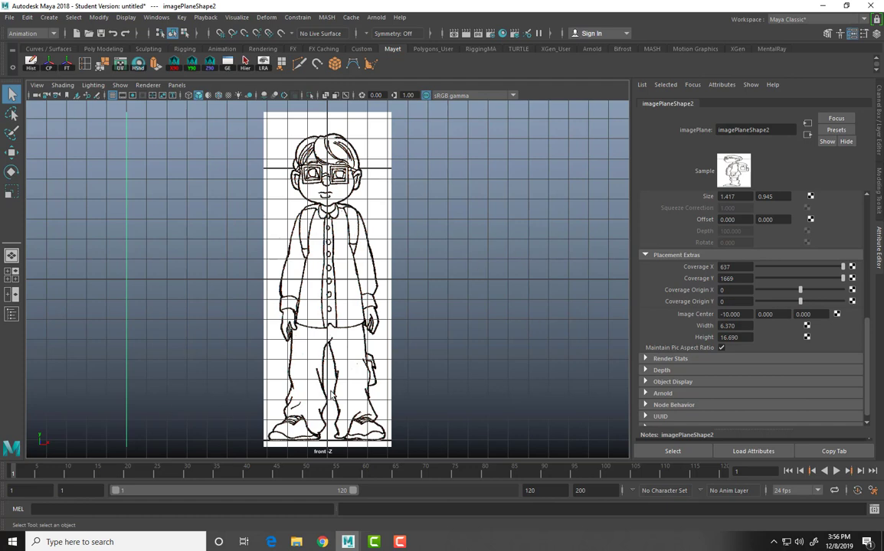
key(space)
mouse_move(463, 241)
mouse_down()
mouse_move(475, 218)
mouse_move(472, 248)
mouse_up()
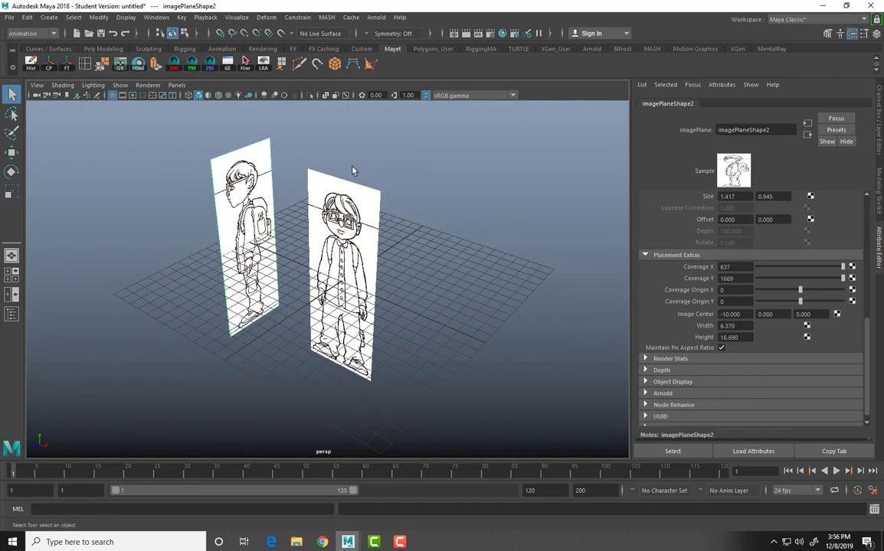
- Select the front image plane and set its Image Center Z to -15
drag(352, 166, 295, 201)
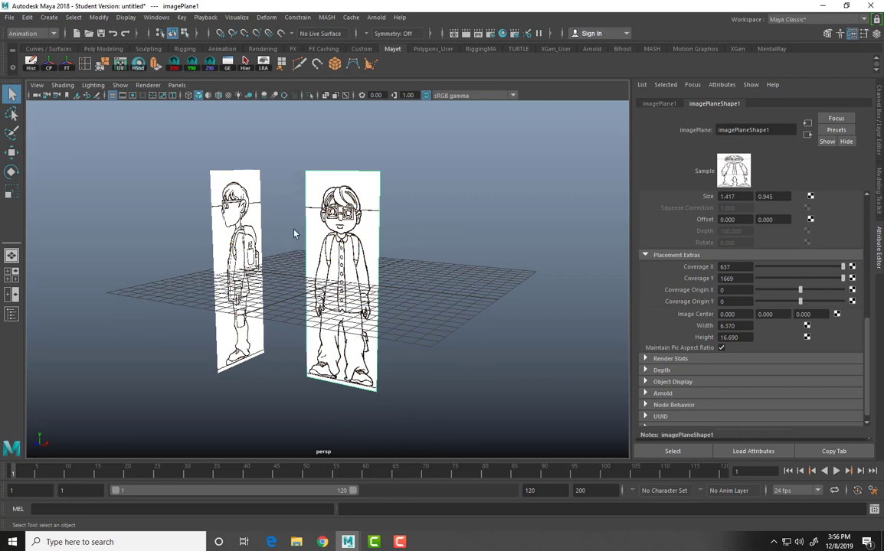
alt+drag(354, 192, 404, 218)
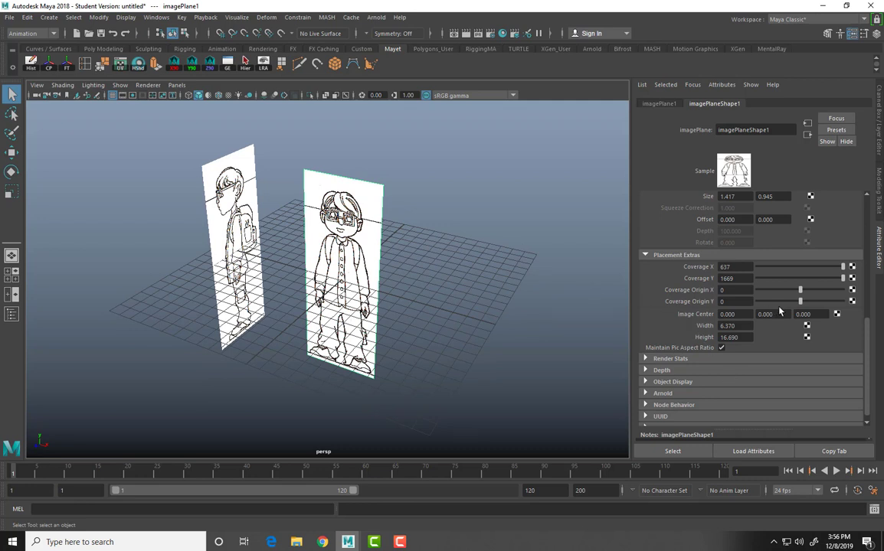
click(740, 314)
key(Tab)
key(Tab)
text(-10)
key(Return)
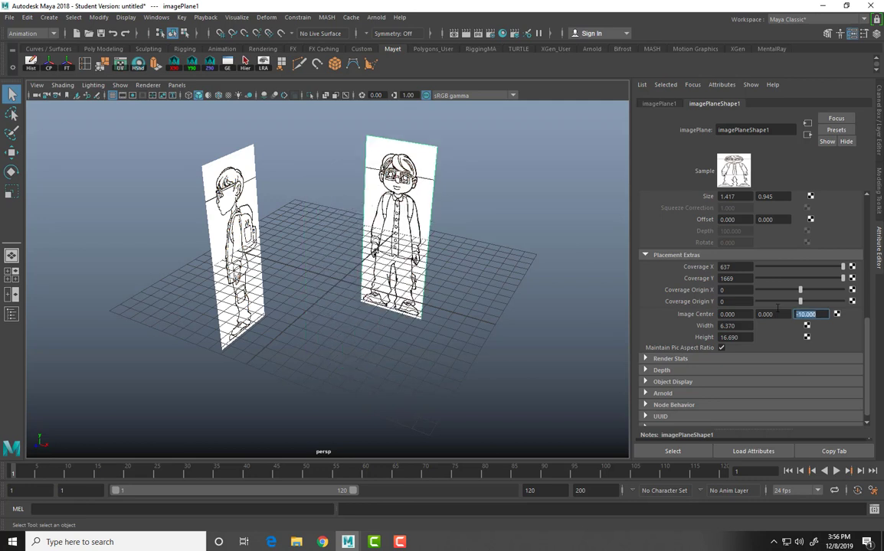
text(-15)
key(Return)
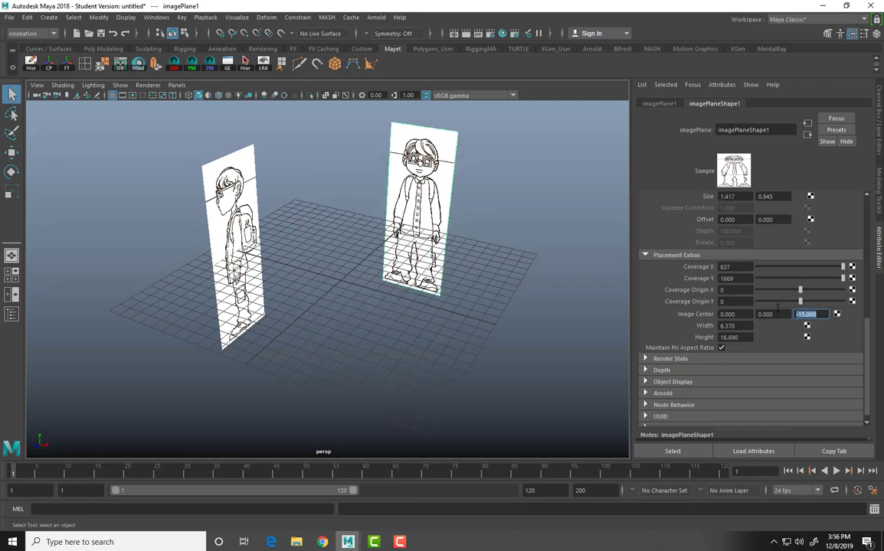
- Select the side image plane and set its Image Center X to -15
click(231, 205)
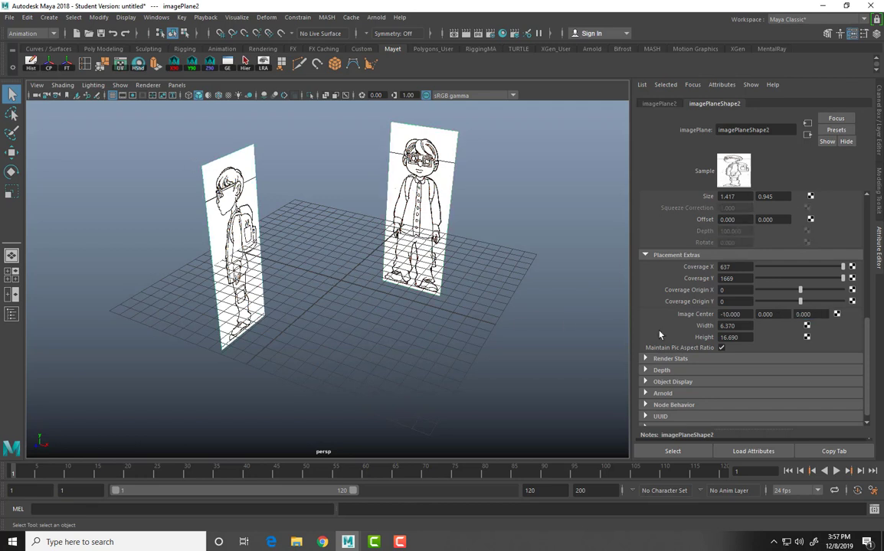
drag(753, 315, 728, 316)
text(5)
key(Return)
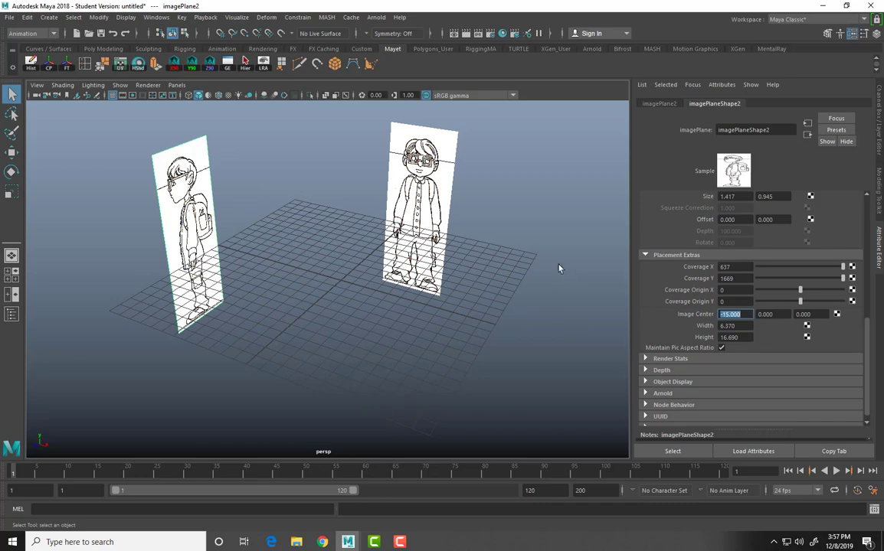
mouse_move(527, 250)
alt+mouse_down()
mouse_move(434, 231)
mouse_move(507, 233)
mouse_move(531, 259)
alt+mouse_up()
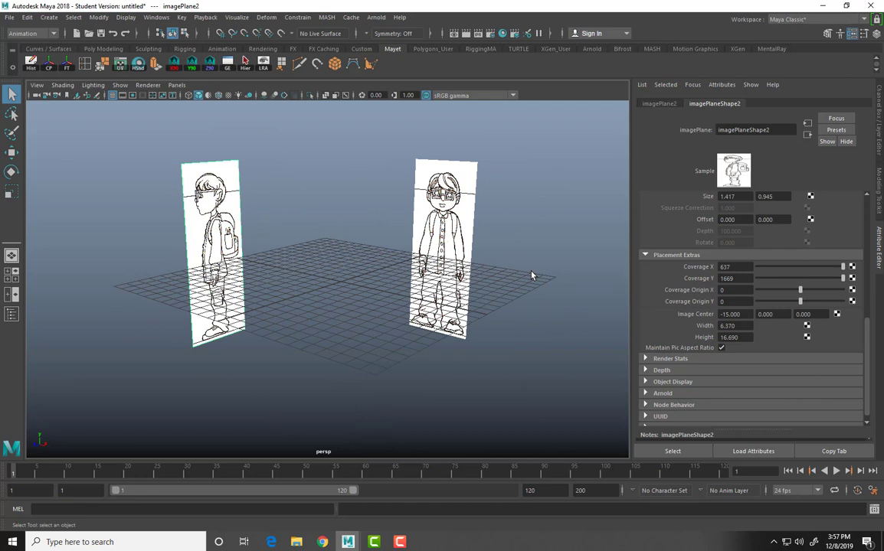
- Set the front image plane's Image Center Y to 8 while working in the single front view
key(Tab)
drag(424, 146, 444, 204)
key(space)
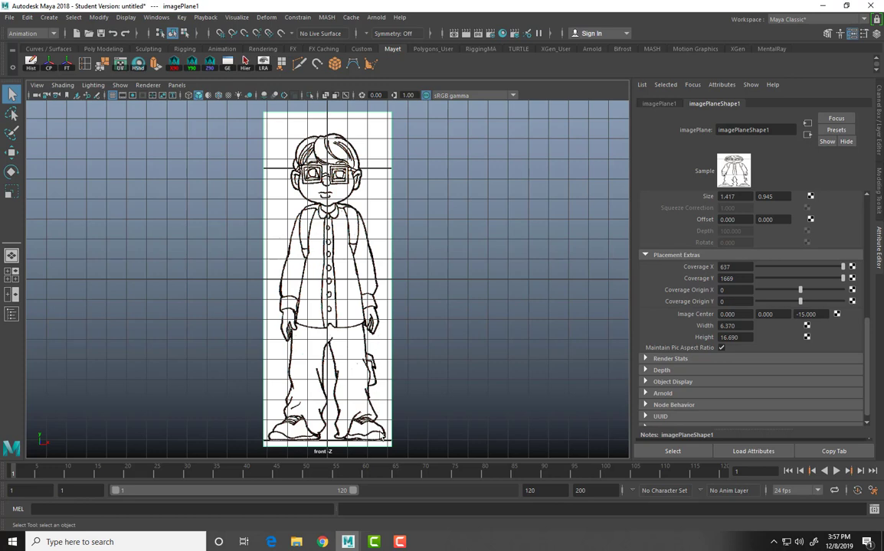
double_click(774, 315)
text(8)
key(Return)
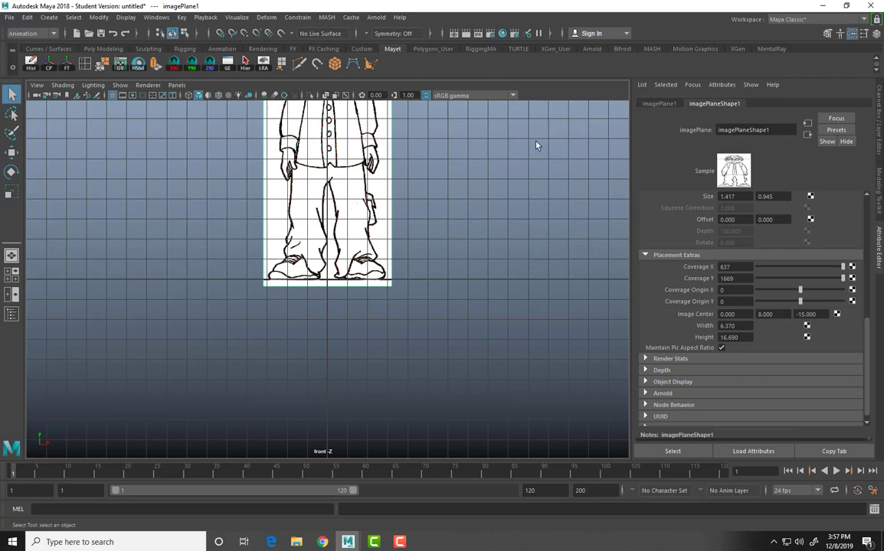
key(space)
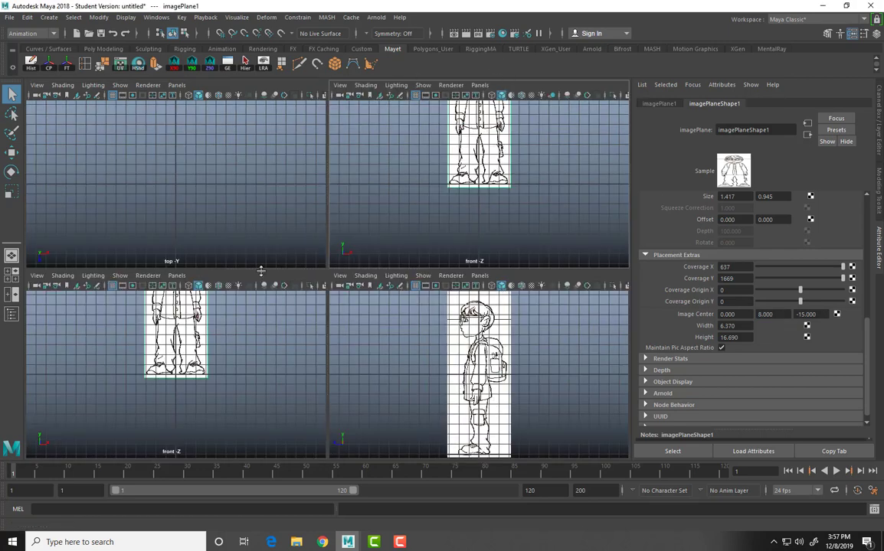
key(space)
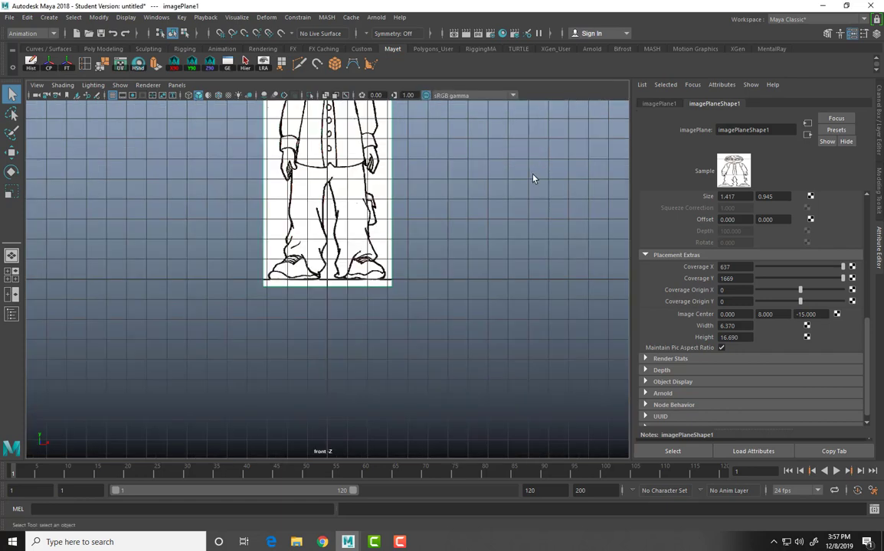
- Select the side image plane in the perspective view and set its Image Center Y to 8
key(space)
drag(530, 179, 534, 155)
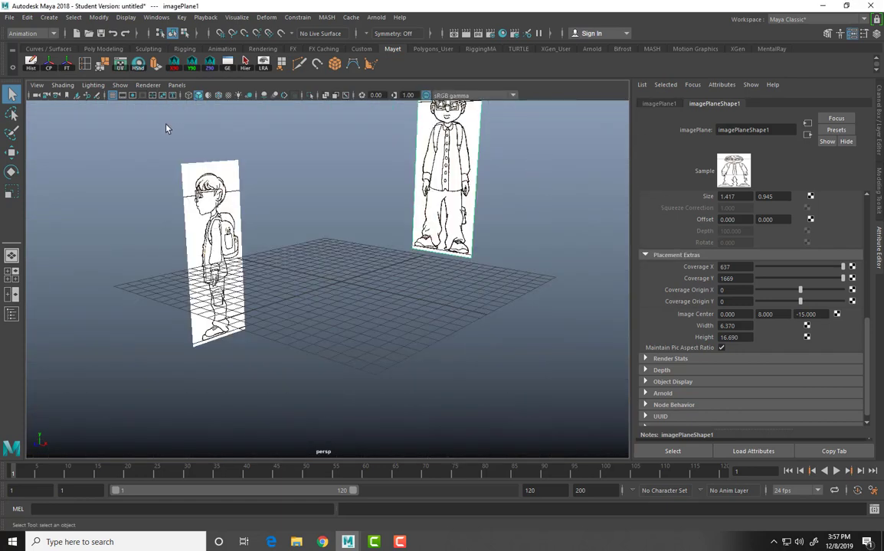
click(242, 169)
drag(785, 317, 704, 300)
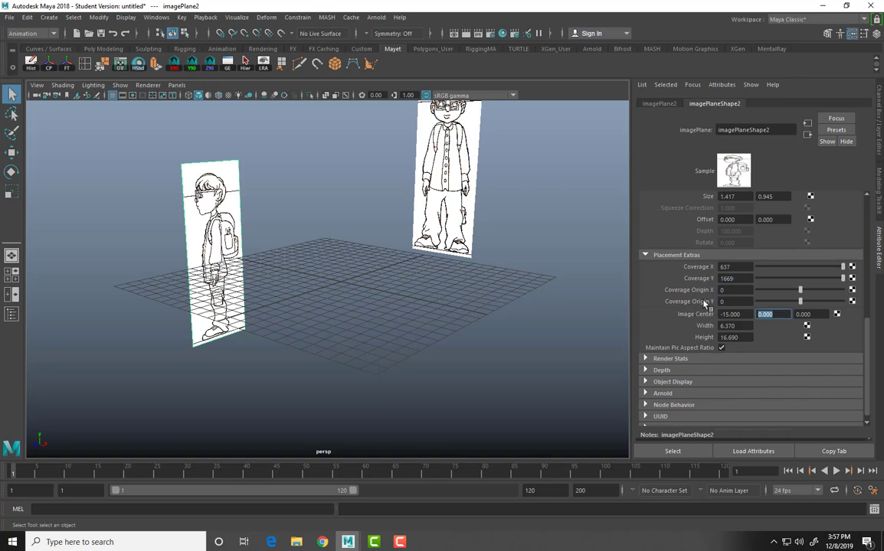
text(8)
key(Return)
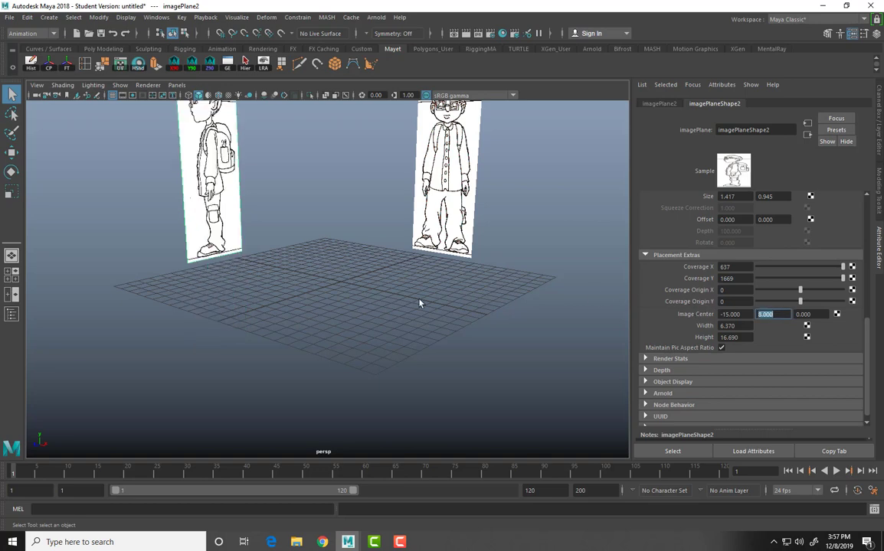
alt+drag(389, 208, 445, 315)
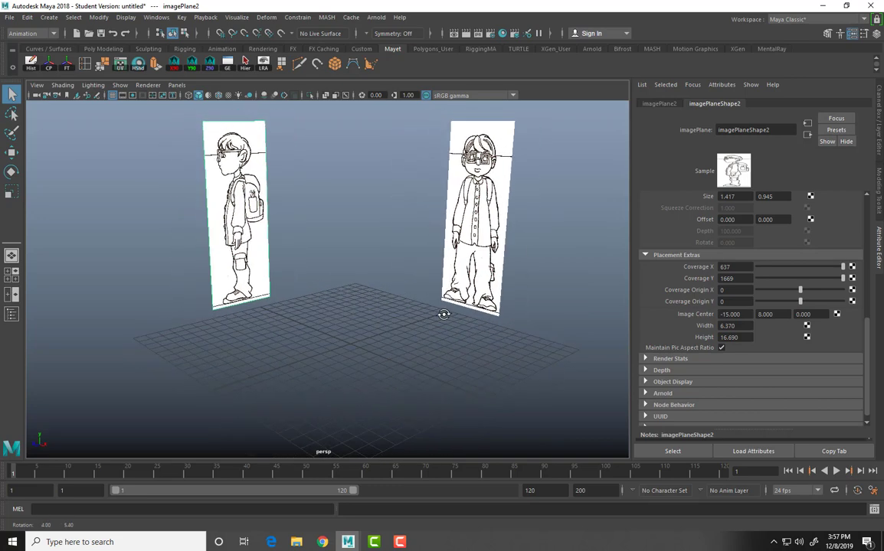
mouse_move(457, 327)
alt+middle_down()
mouse_move(456, 310)
mouse_move(465, 333)
alt+middle_up()
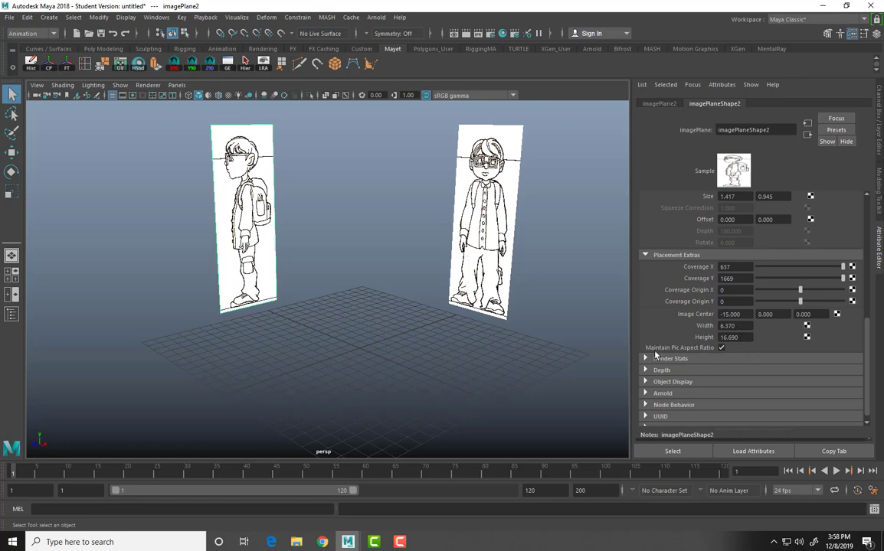
- Try a Width of 8 on the side image plane and undo the change
click(727, 325)
text(8)
key(Return)
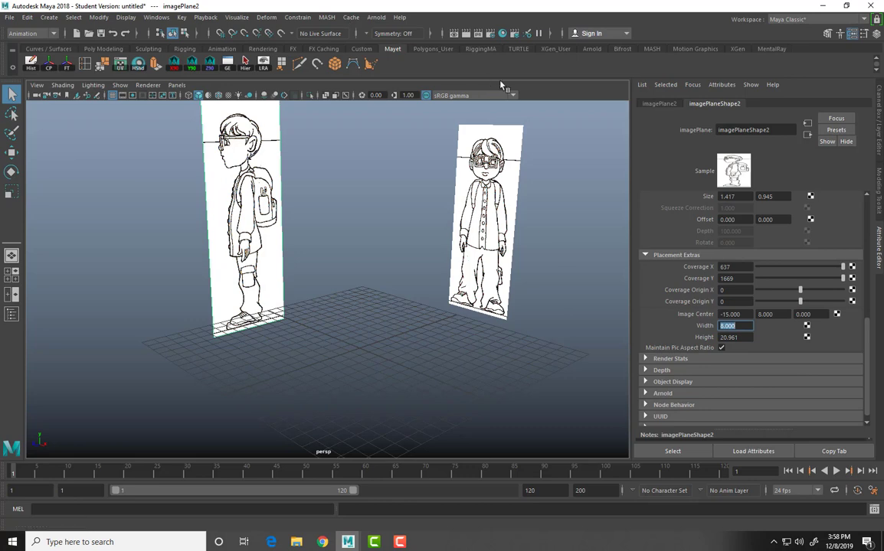
key(ctrl+z)
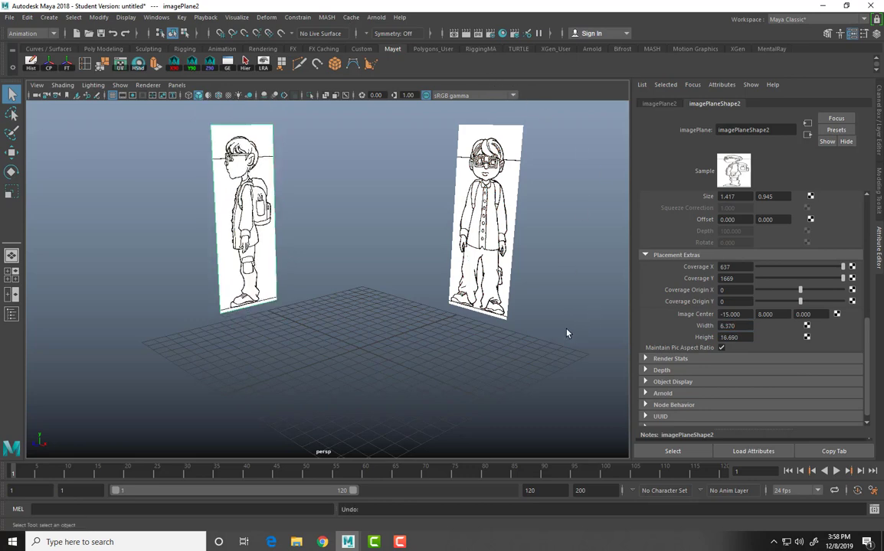
- Set the side image plane's Display Mode to RGB
scroll(749, 314, up, 3)
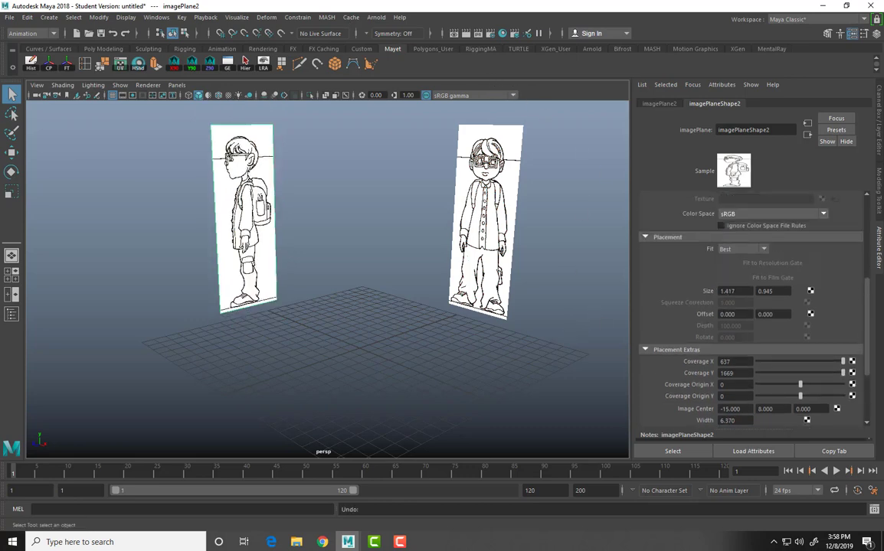
scroll(860, 356, up, 2)
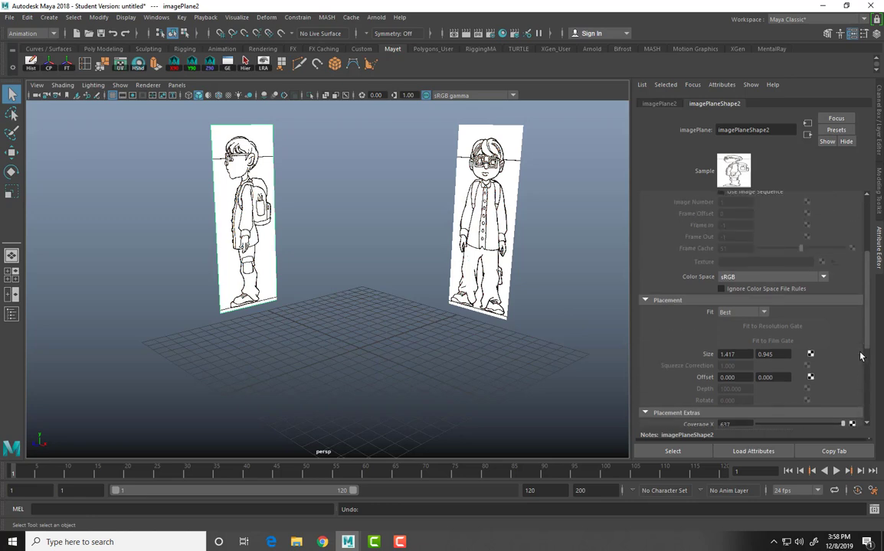
scroll(860, 356, up, 4)
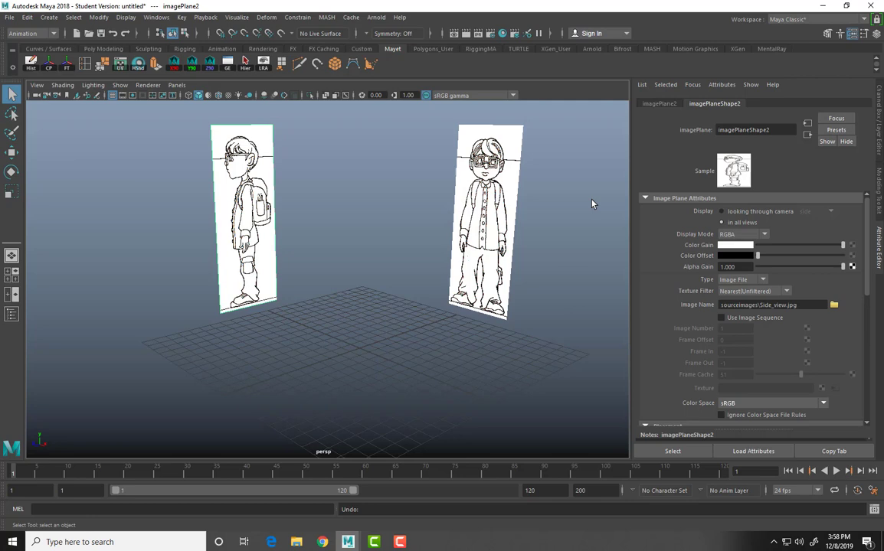
scroll(712, 310, down, 5)
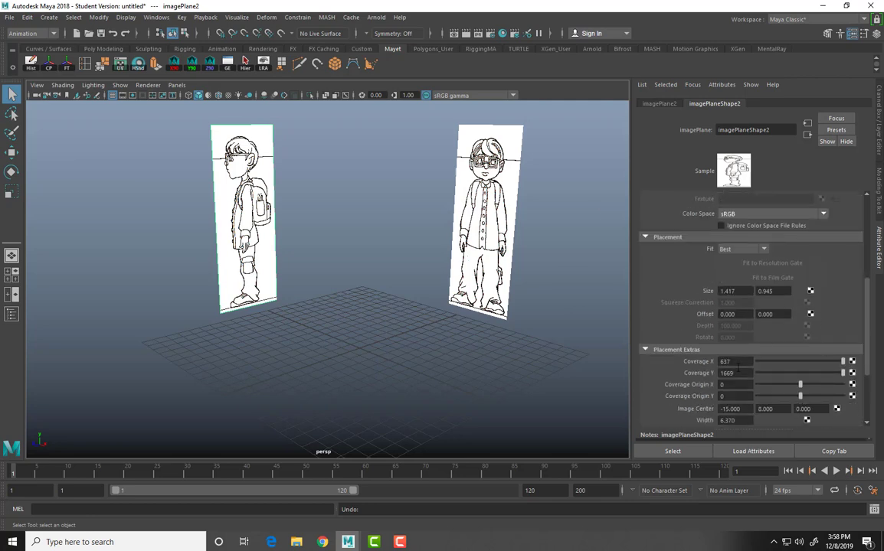
scroll(738, 372, up, 5)
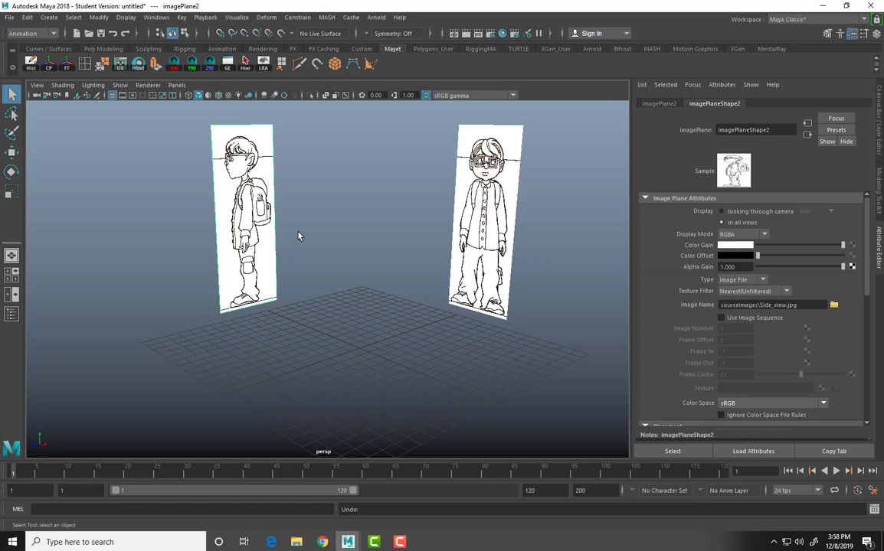
click(765, 236)
click(747, 266)
- Preview the side image plane in the None, Outline, Luminance and Alpha display modes, and return it to RGB
click(761, 238)
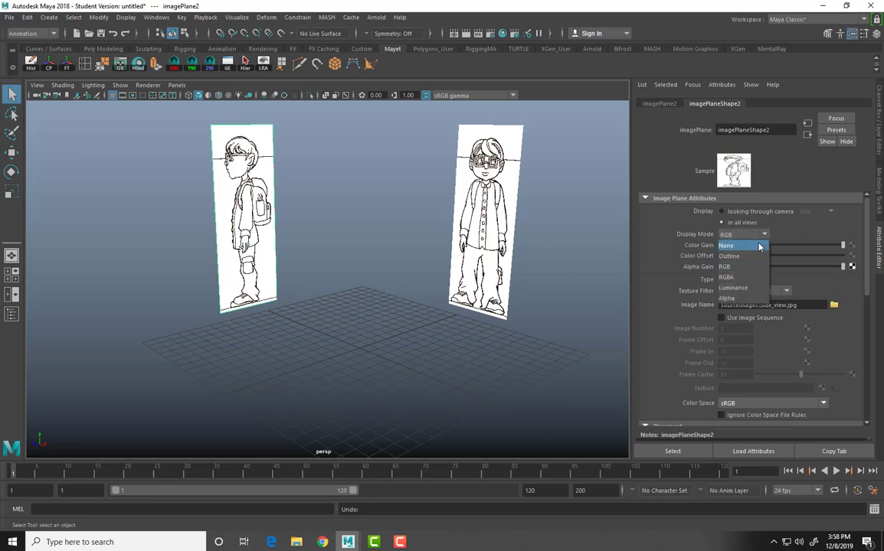
click(758, 246)
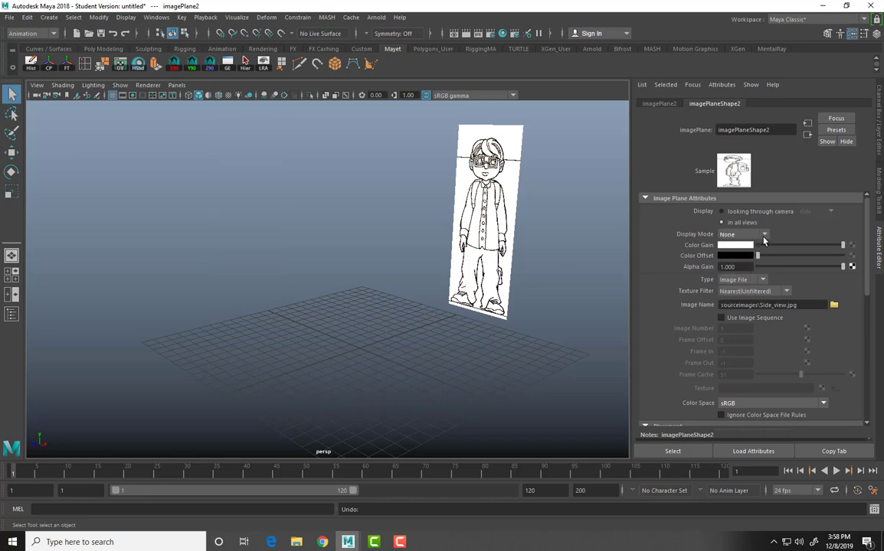
click(764, 238)
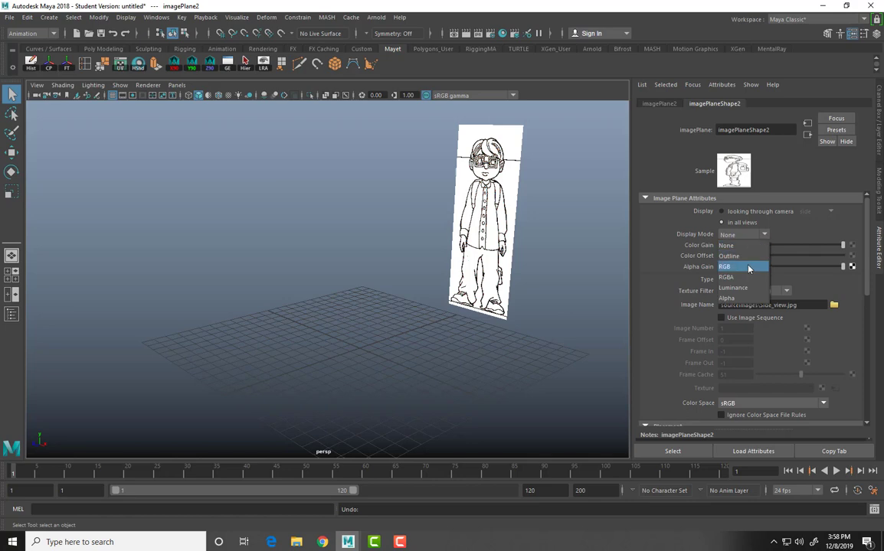
click(741, 256)
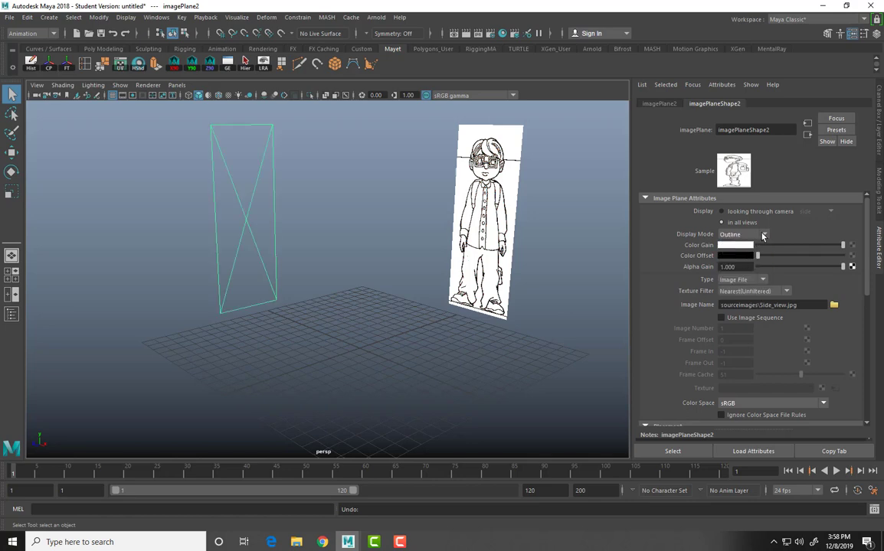
click(763, 236)
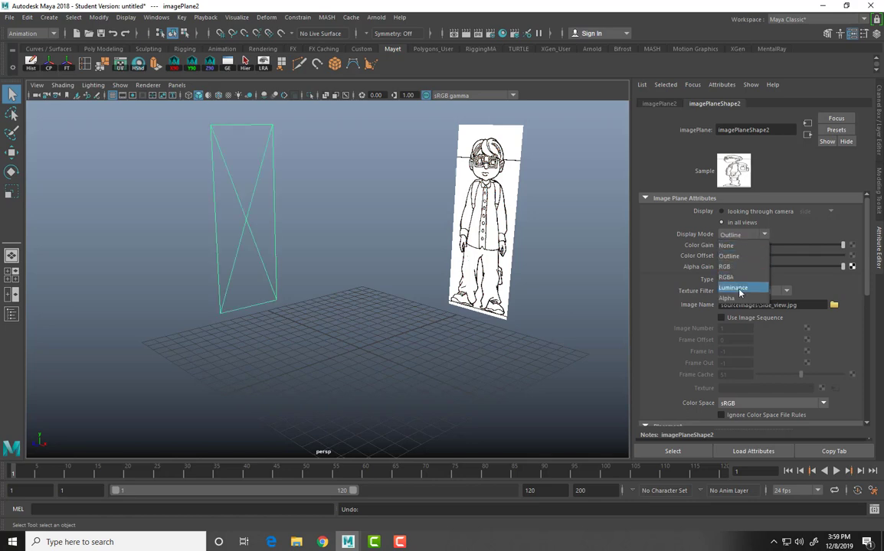
click(735, 287)
click(764, 235)
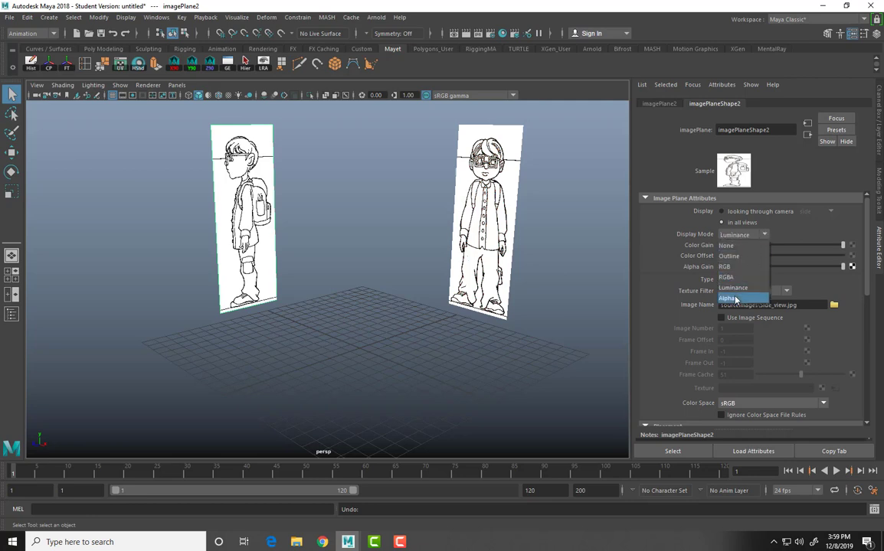
click(736, 299)
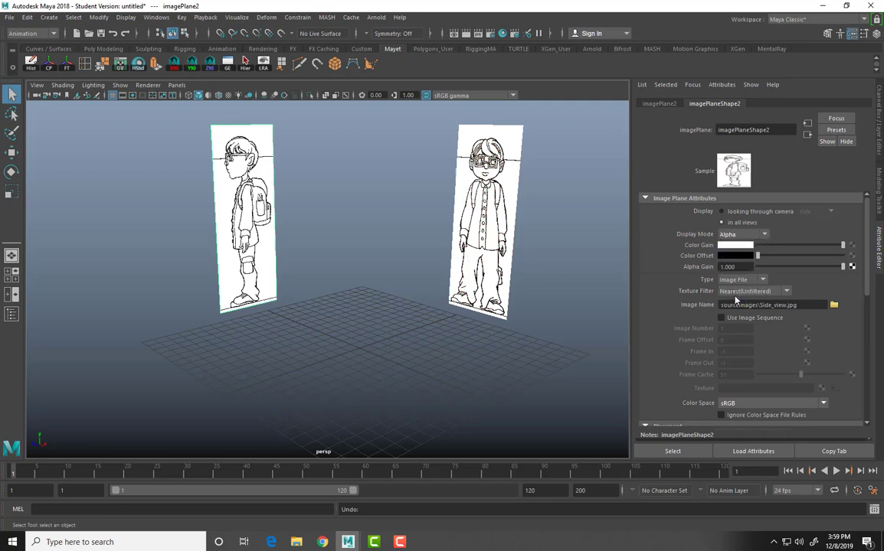
click(763, 236)
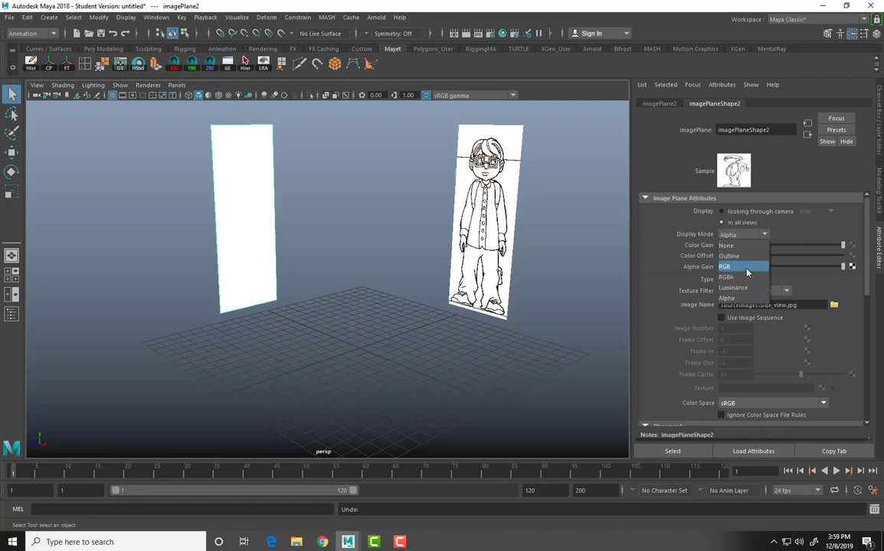
click(747, 267)
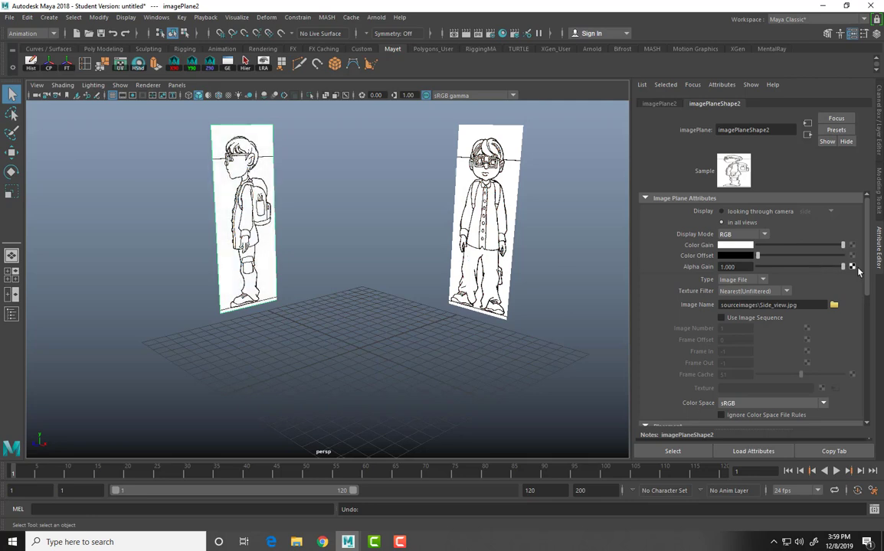
- Lower the side image plane's Alpha Gain to 0 and restore it to 1
mouse_move(842, 245)
mouse_down()
mouse_move(769, 246)
mouse_move(855, 249)
mouse_up()
drag(842, 267, 751, 270)
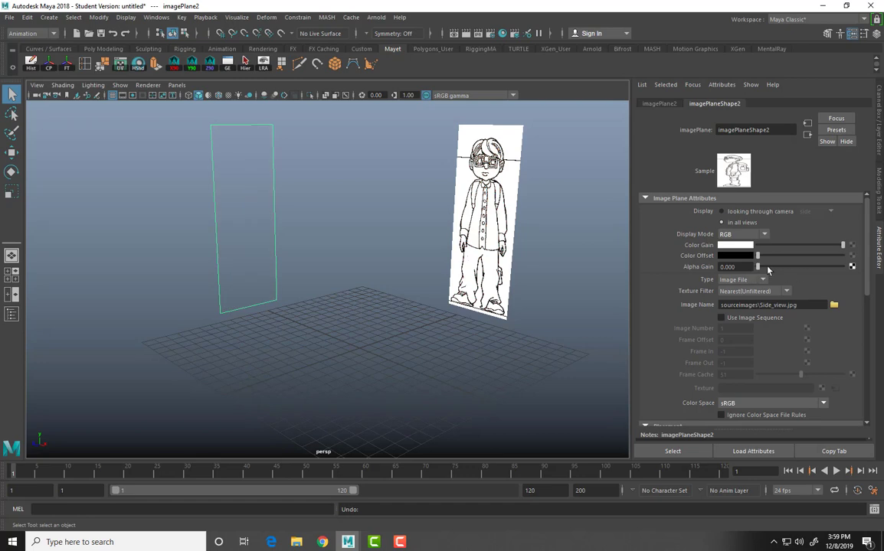
drag(768, 270, 860, 266)
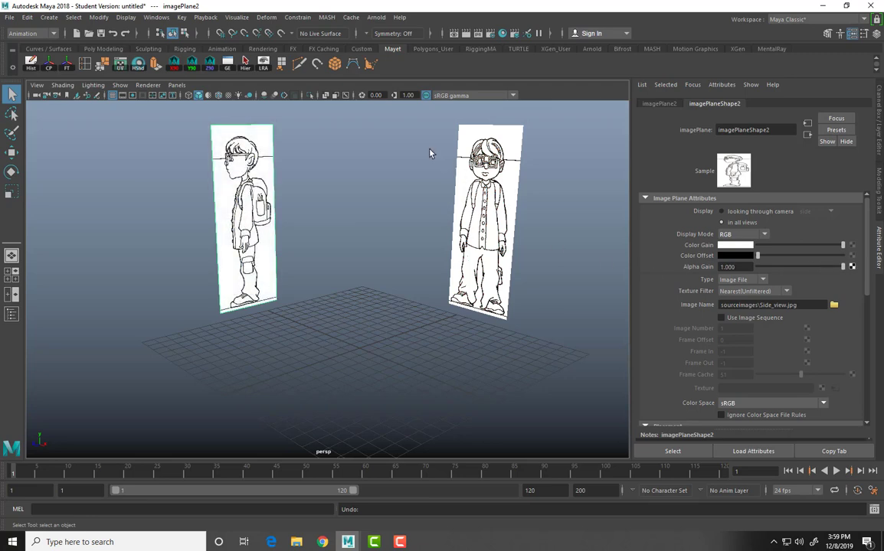
- Select the front image plane and try its Alpha Gain, Color Offset and Color Gain sliders, returning each to its original value
click(478, 169)
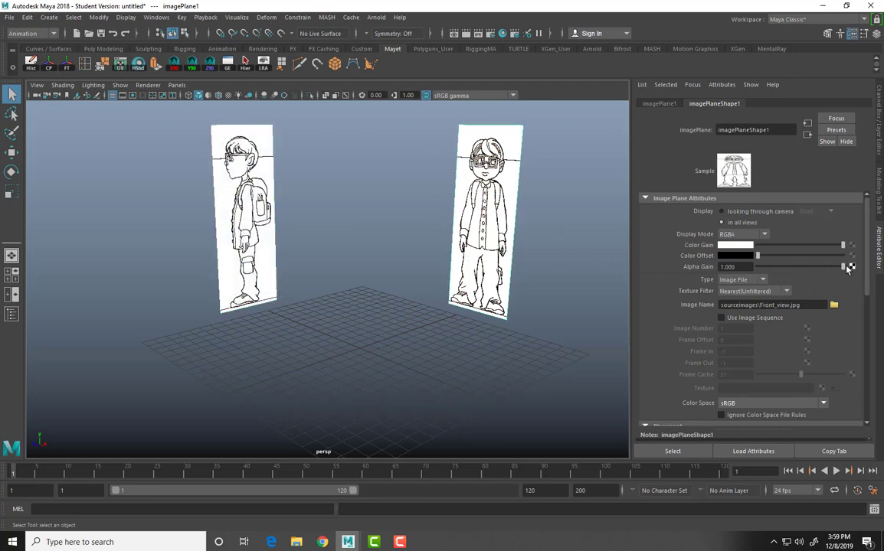
mouse_move(845, 266)
mouse_down()
mouse_move(758, 267)
mouse_move(843, 267)
mouse_up()
mouse_move(760, 258)
mouse_down()
mouse_move(833, 257)
mouse_move(732, 267)
mouse_up()
drag(800, 246, 843, 245)
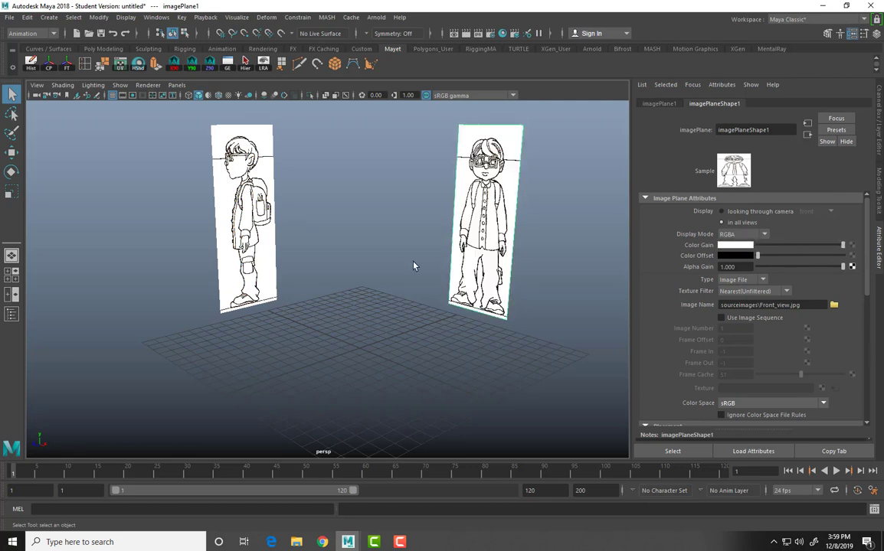